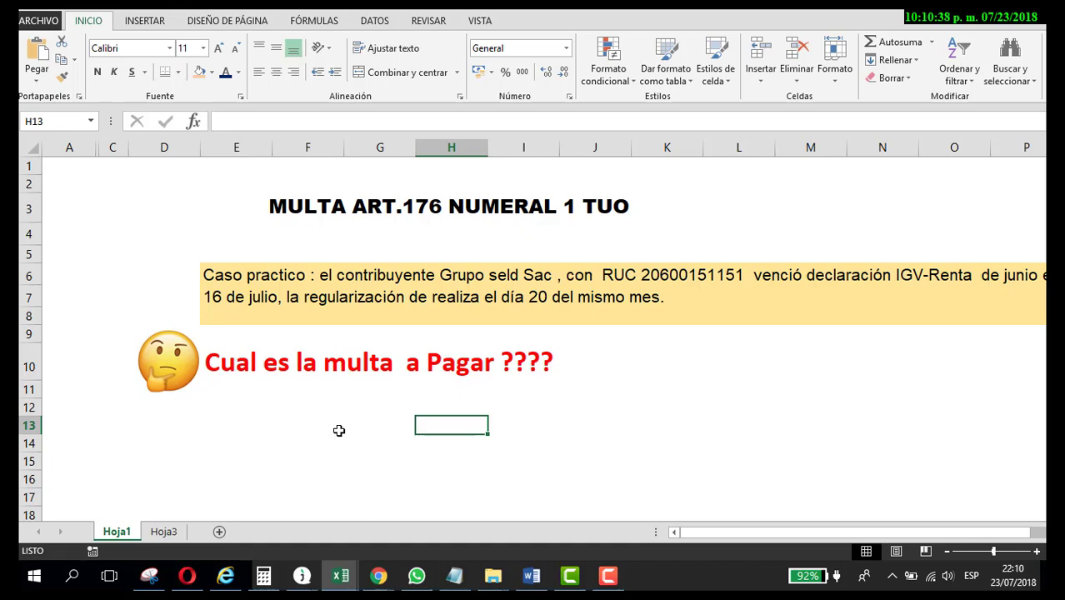
Open the Hoja3 sheet with the fine calculation and select the Regimen MYPE entry in C6.
{"action": "left_click", "coordinate": [168, 530]}
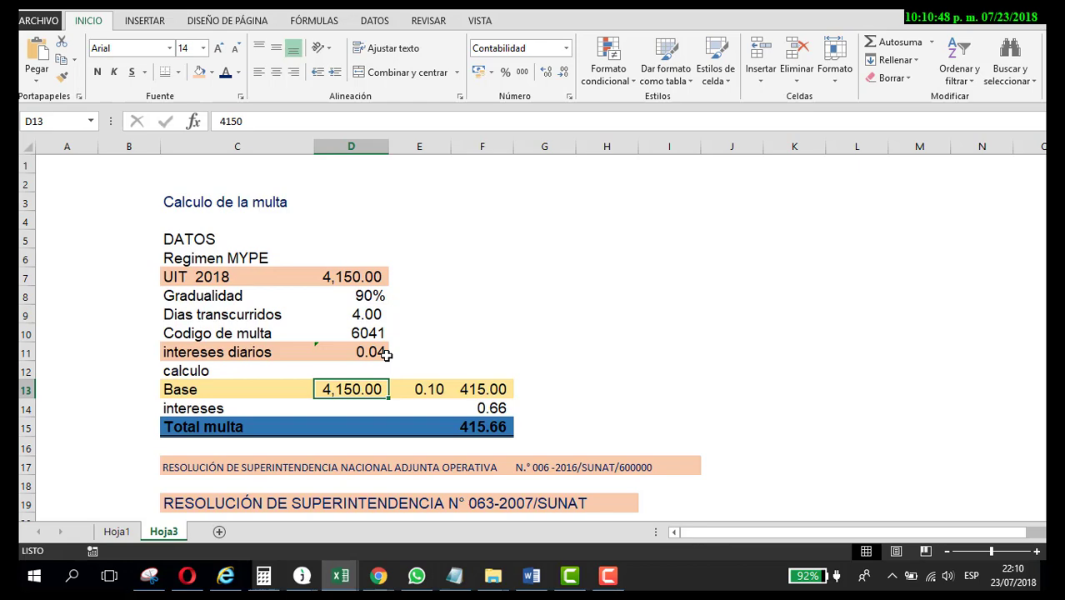
{"action": "left_click", "coordinate": [275, 255]}
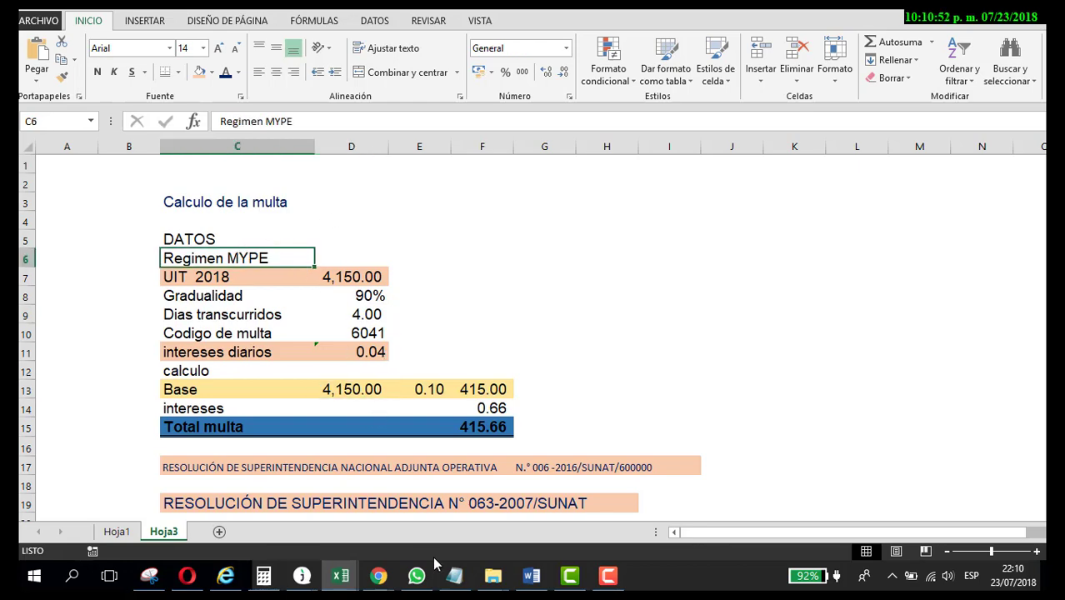
Switch to the tax code document in Word and find the heading of Tabla I, Infracciones y Sanciones.
{"action": "left_click", "coordinate": [532, 575]}
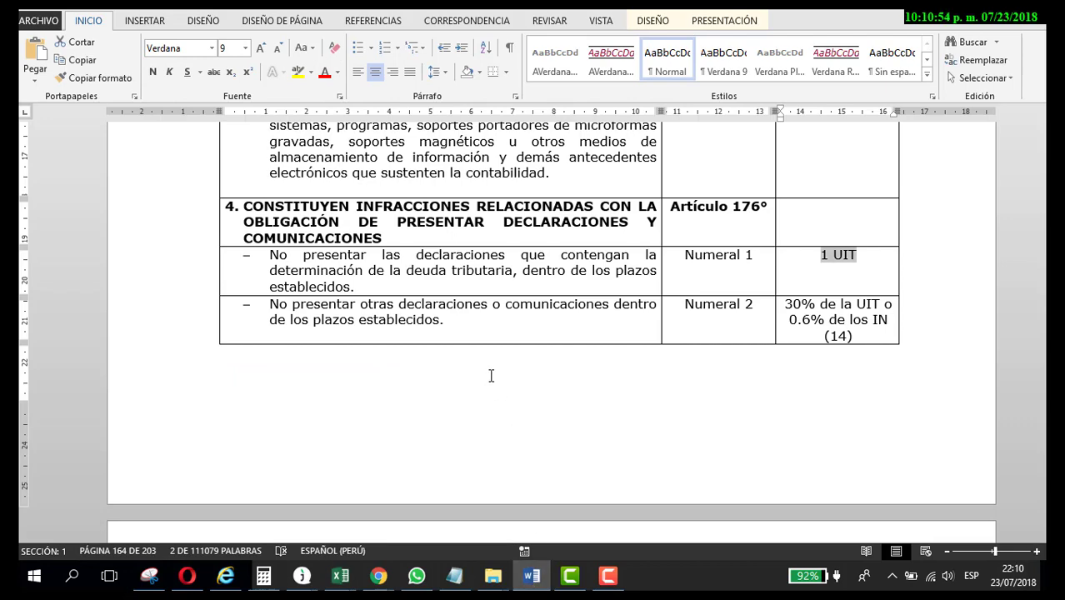
{"action": "scroll", "coordinate": [490, 374], "scroll_direction": "up", "scroll_amount": 3}
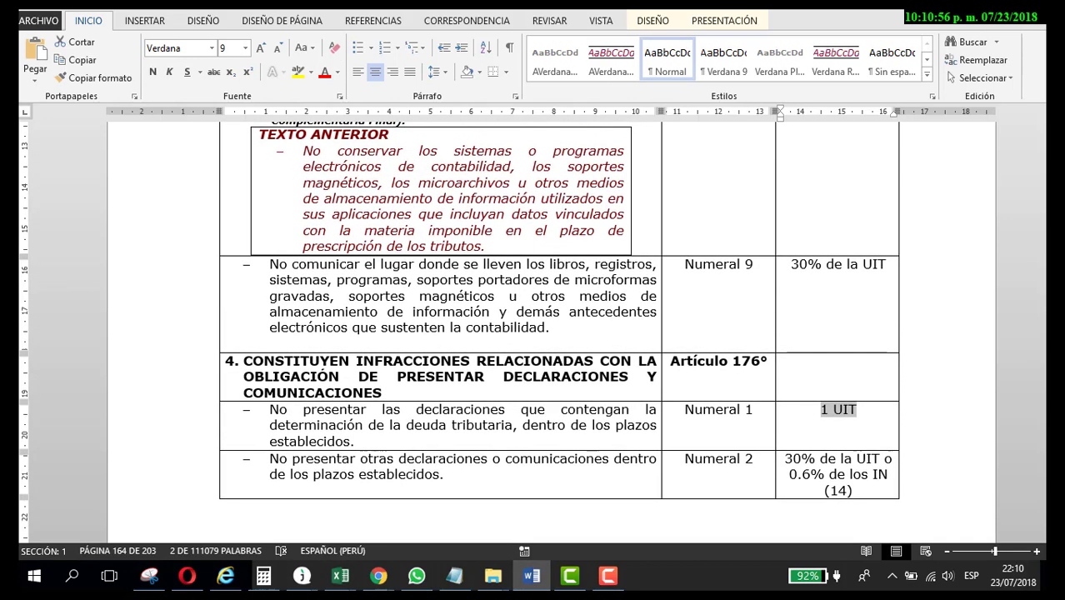
{"action": "left_click_drag", "start_coordinate": [1041, 417], "coordinate": [1042, 442]}
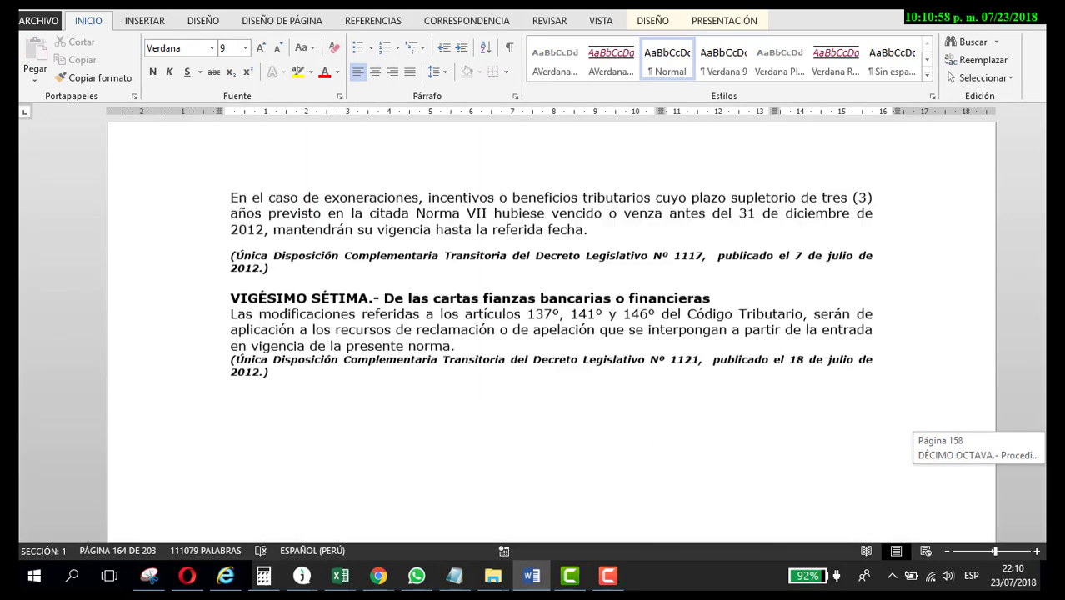
{"action": "scroll", "coordinate": [780, 348], "scroll_direction": "up", "scroll_amount": 7}
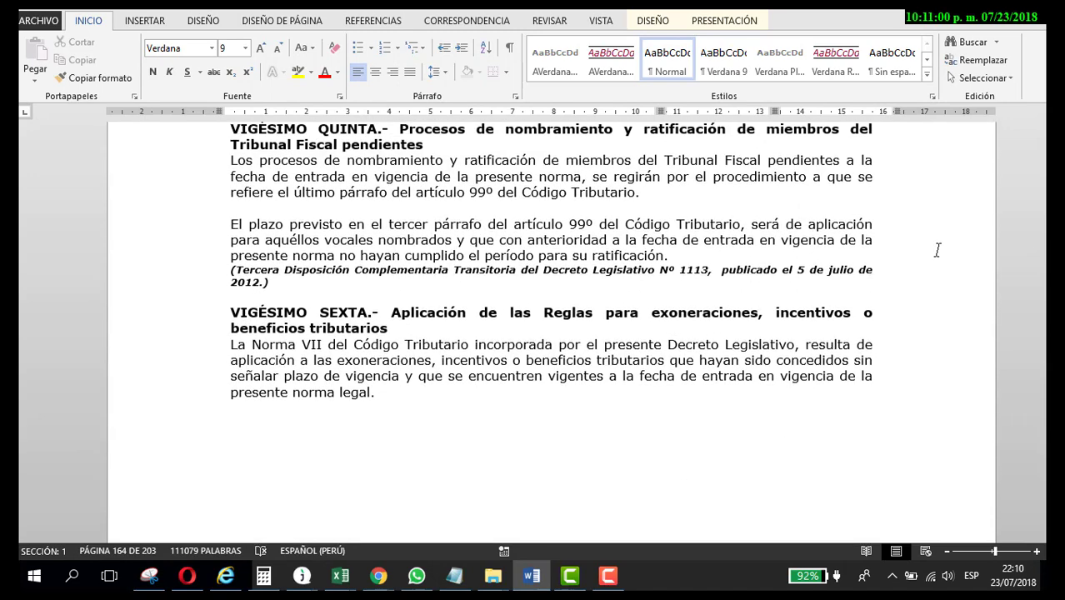
{"action": "scroll", "coordinate": [642, 291], "scroll_direction": "down", "scroll_amount": 8}
{"action": "scroll", "coordinate": [583, 304], "scroll_direction": "down", "scroll_amount": 5}
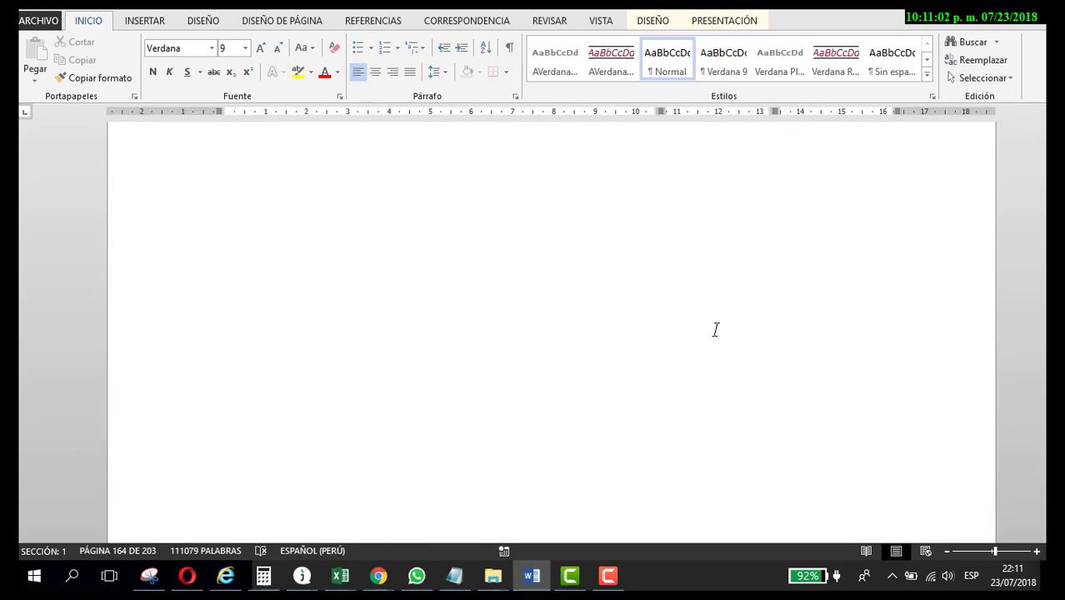
{"action": "scroll", "coordinate": [924, 321], "scroll_direction": "down", "scroll_amount": 1}
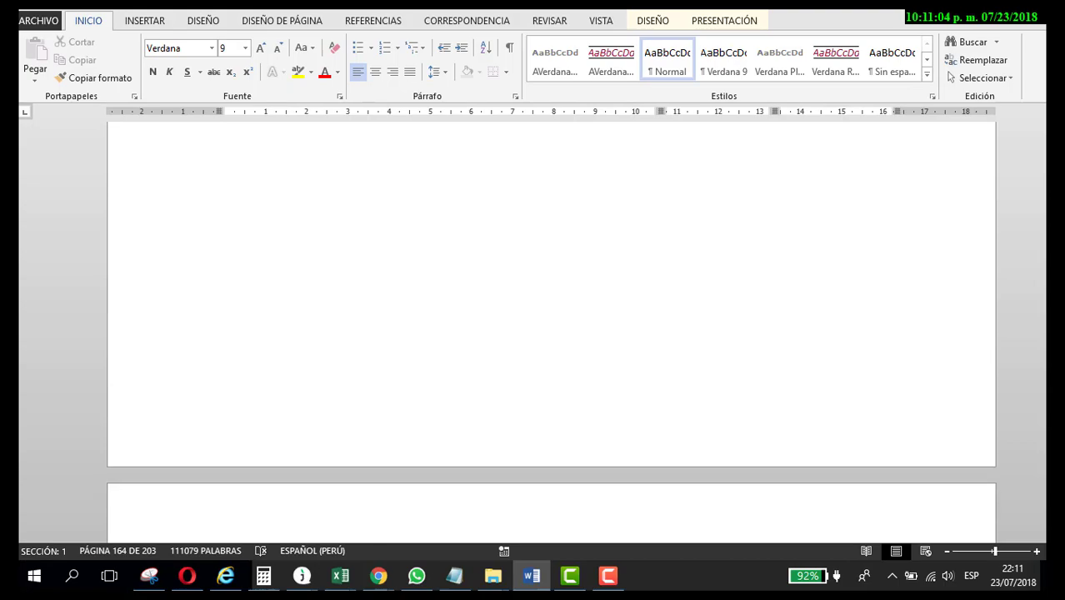
{"action": "left_click_drag", "start_coordinate": [1041, 463], "coordinate": [1041, 440]}
{"action": "scroll", "coordinate": [799, 344], "scroll_direction": "up", "scroll_amount": 6}
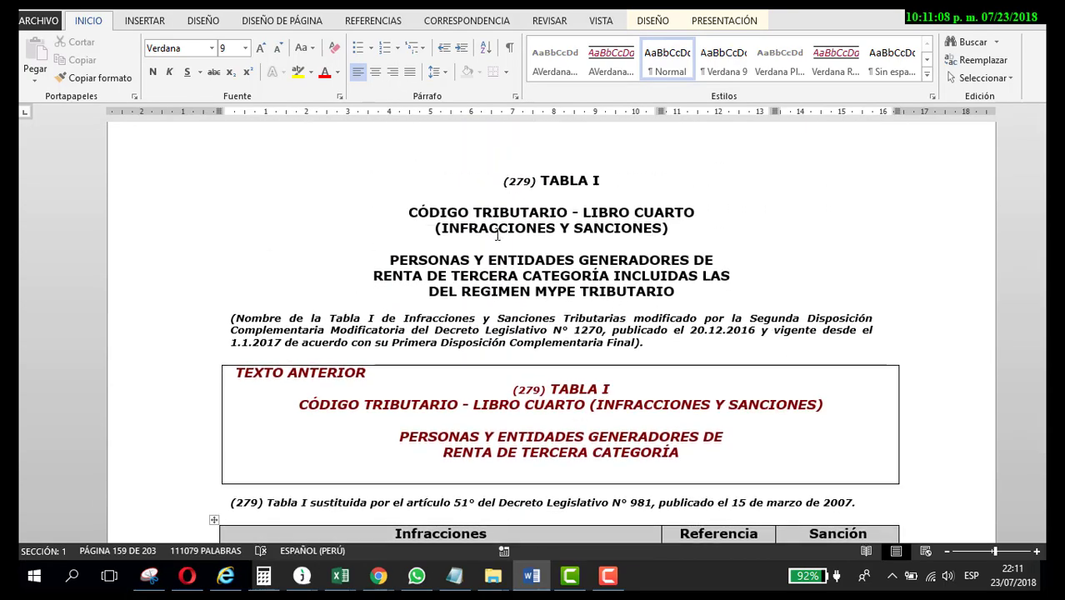
Highlight the Tabla I heading, then only its lines on third-category income earners including the Regimen MYPE Tributario.
{"action": "left_click_drag", "start_coordinate": [405, 210], "coordinate": [691, 296]}
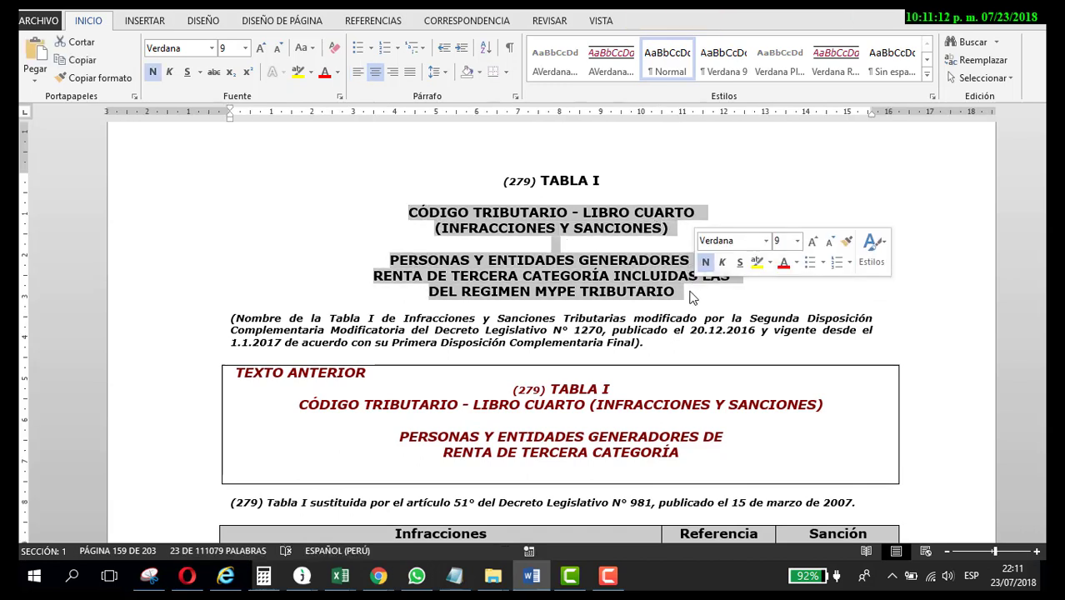
{"action": "left_click", "coordinate": [687, 293]}
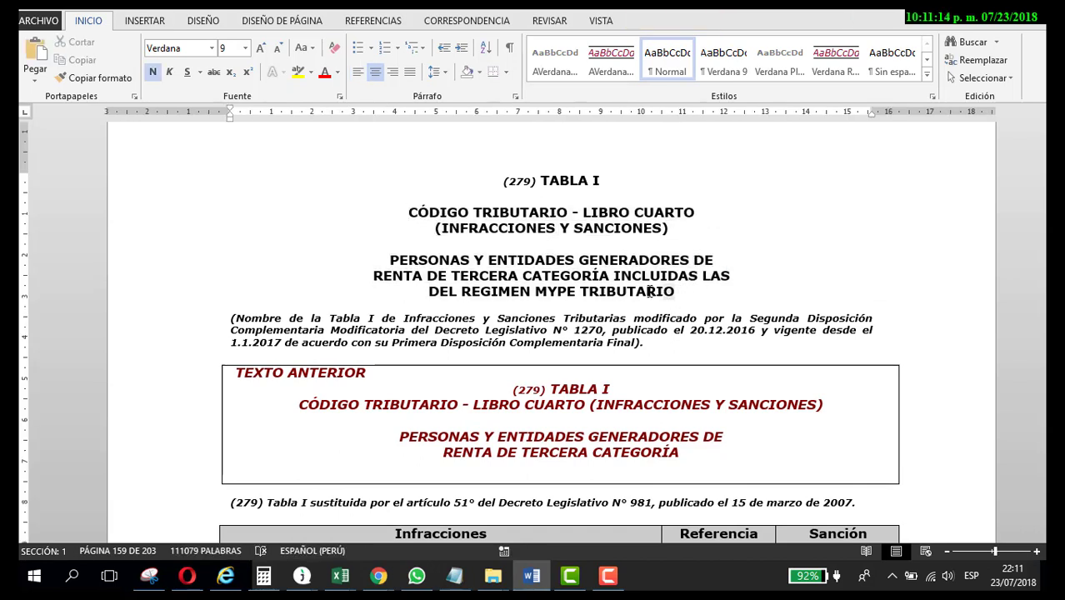
{"action": "left_click_drag", "start_coordinate": [650, 292], "coordinate": [412, 258]}
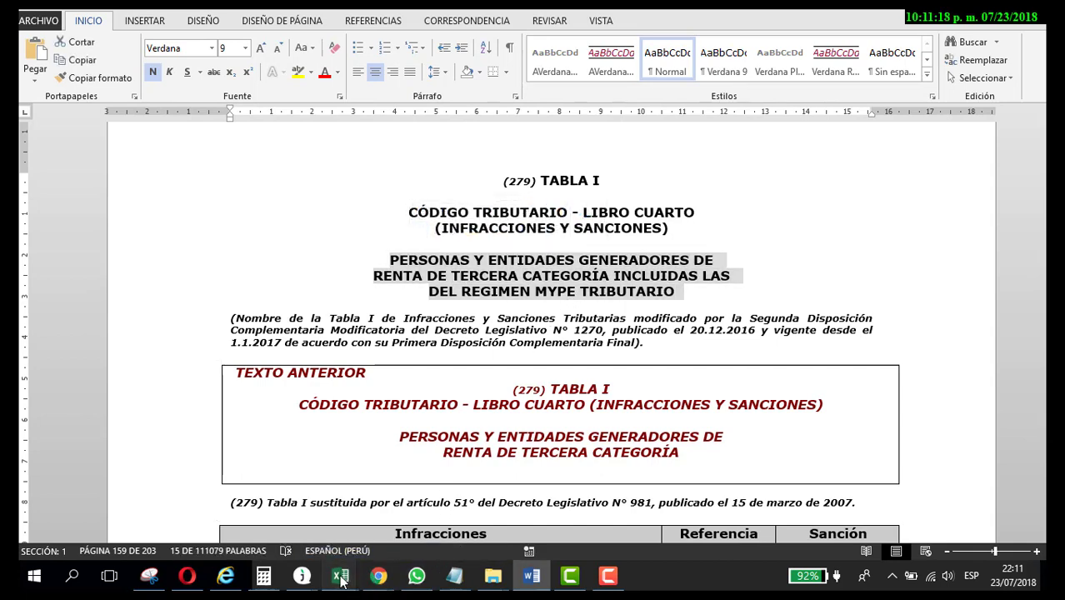
Return to the Excel workbook and examine the UIT 2018 value and the reference to Resolución N° 063-2007/SUNAT in row 19.
{"action": "mouse_move", "coordinate": [340, 581]}
{"action": "left_click", "coordinate": [309, 487]}
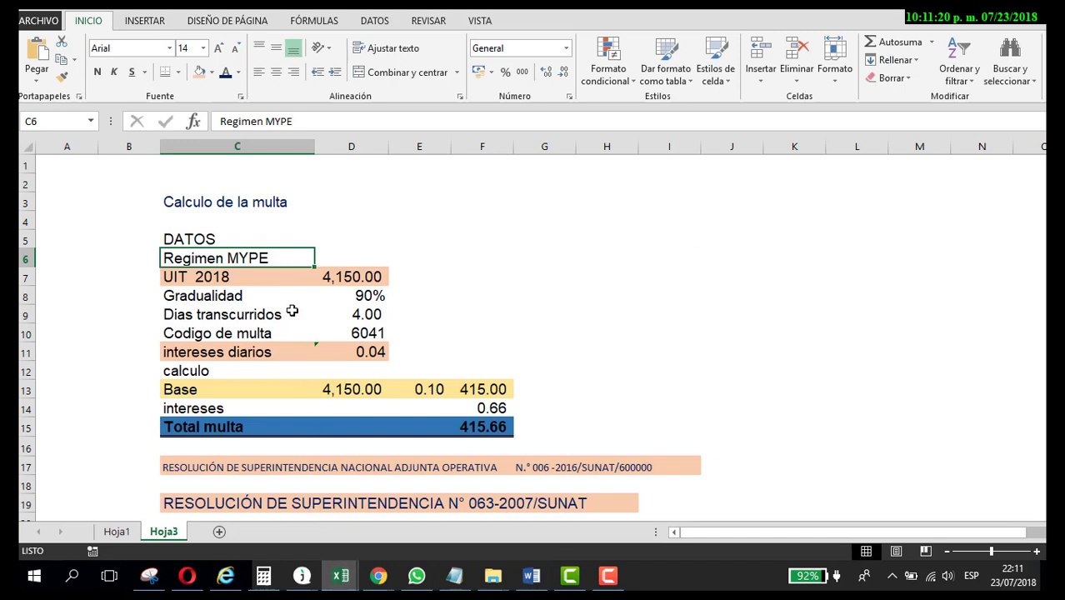
{"action": "left_click", "coordinate": [350, 281]}
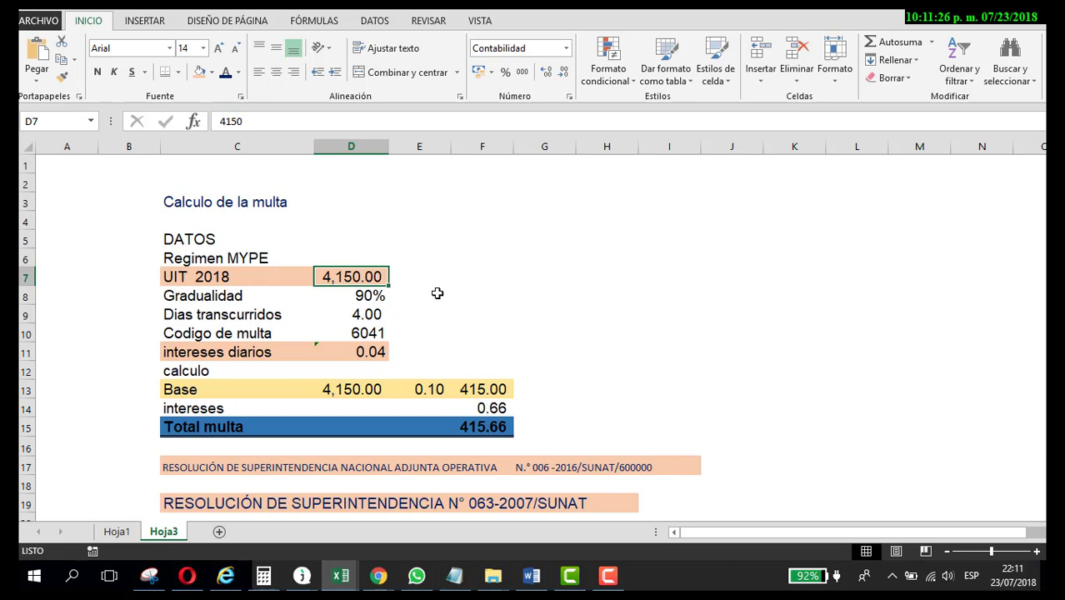
{"action": "scroll", "coordinate": [412, 280], "scroll_direction": "down", "scroll_amount": 1}
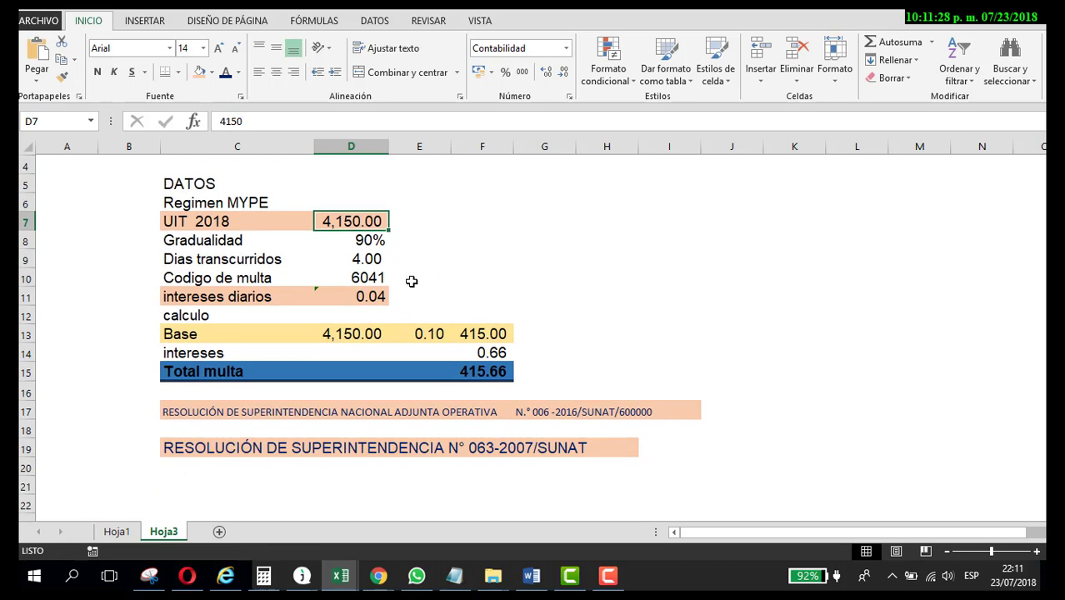
{"action": "left_click_drag", "start_coordinate": [192, 443], "coordinate": [513, 454]}
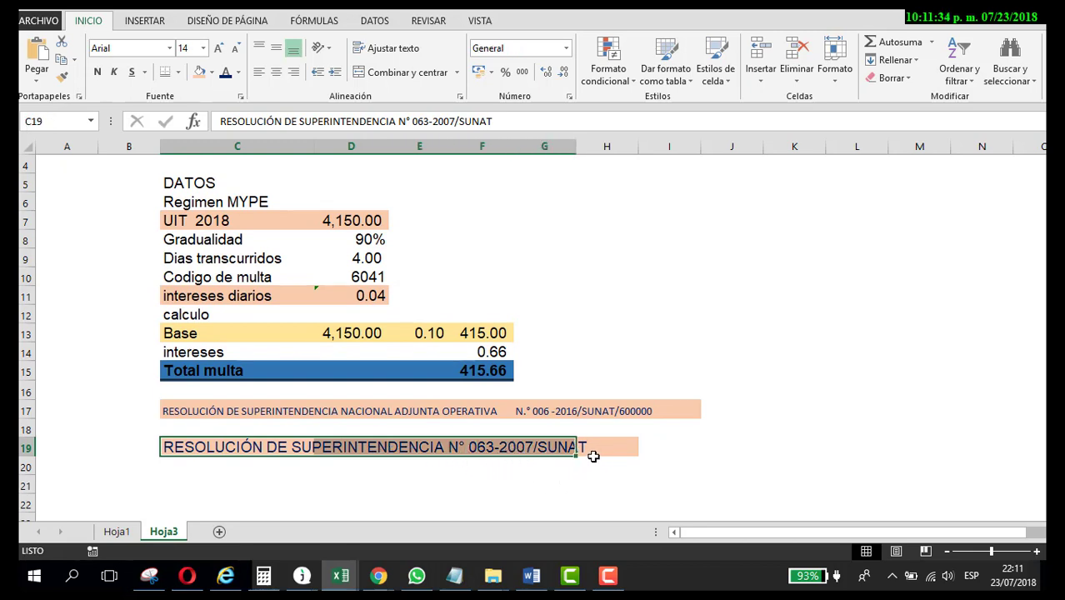
Go through the data rows one by one: Gradualidad, Dias transcurridos, Codigo de multa and intereses diarios.
{"action": "left_click", "coordinate": [172, 239]}
{"action": "left_click_drag", "start_coordinate": [298, 239], "coordinate": [367, 238]}
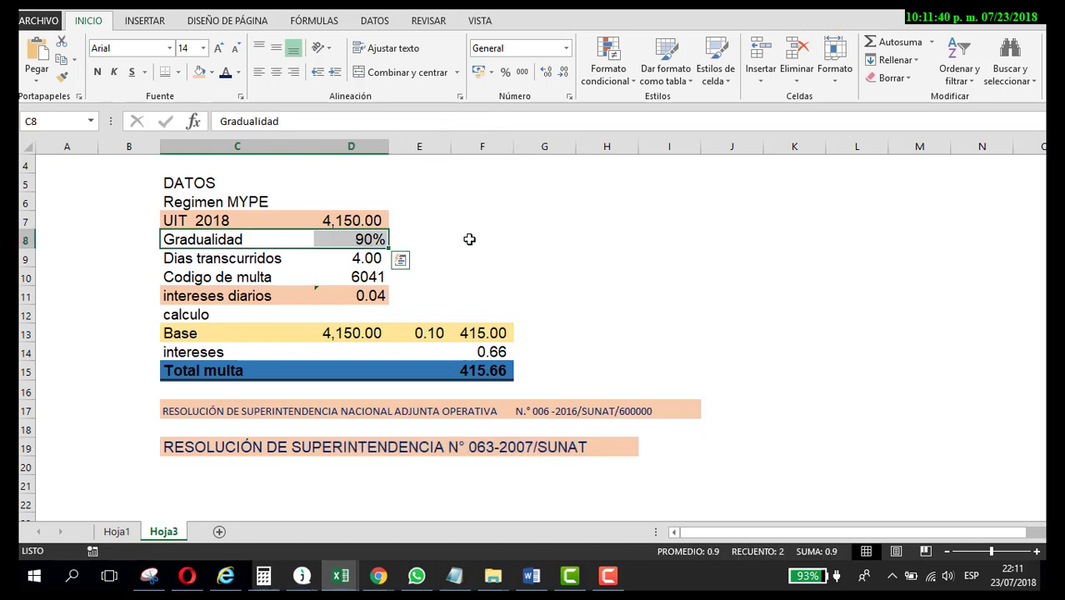
{"action": "left_click_drag", "start_coordinate": [229, 260], "coordinate": [339, 258]}
{"action": "left_click_drag", "start_coordinate": [189, 273], "coordinate": [365, 273]}
{"action": "left_click_drag", "start_coordinate": [163, 295], "coordinate": [374, 295]}
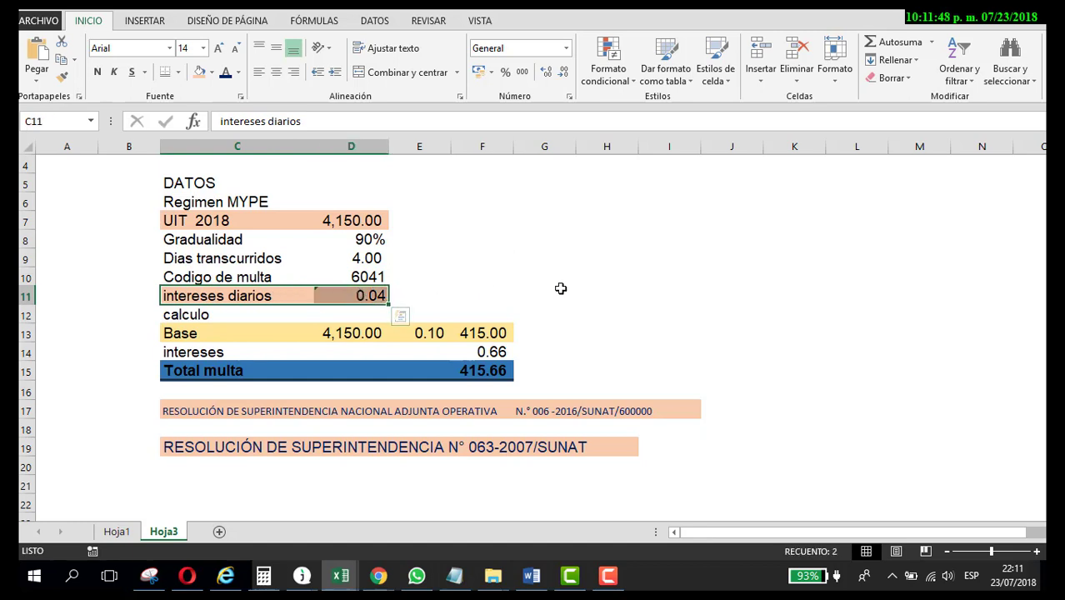
Inspect the Base row of the calculation: the UIT amount in D13, the factor in E13 and the formula in F13.
{"action": "left_click", "coordinate": [170, 317]}
{"action": "left_click", "coordinate": [356, 334]}
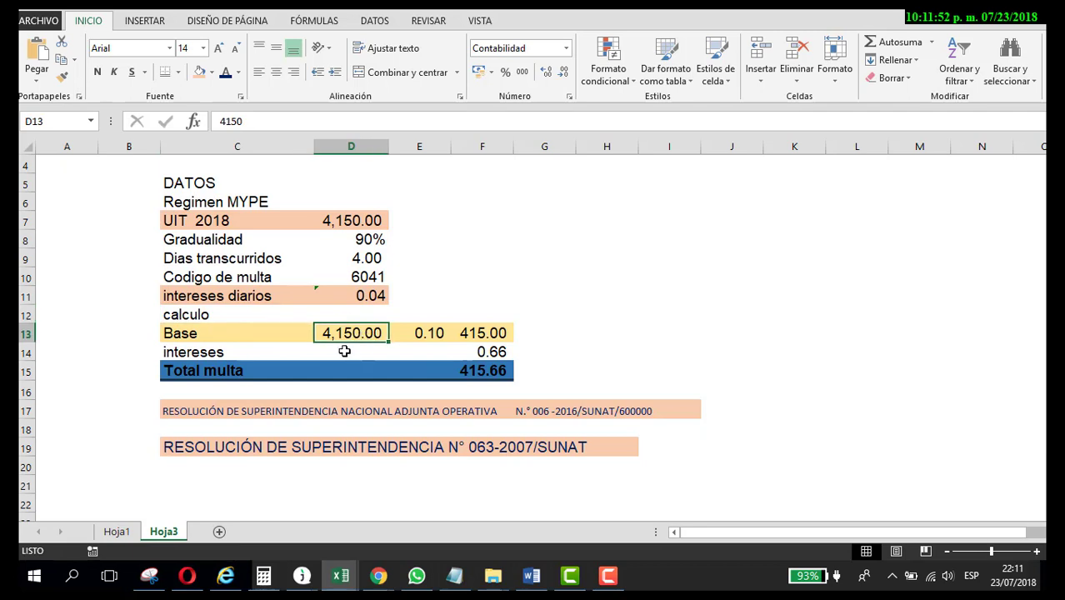
{"action": "left_click", "coordinate": [408, 332]}
{"action": "left_click", "coordinate": [476, 336]}
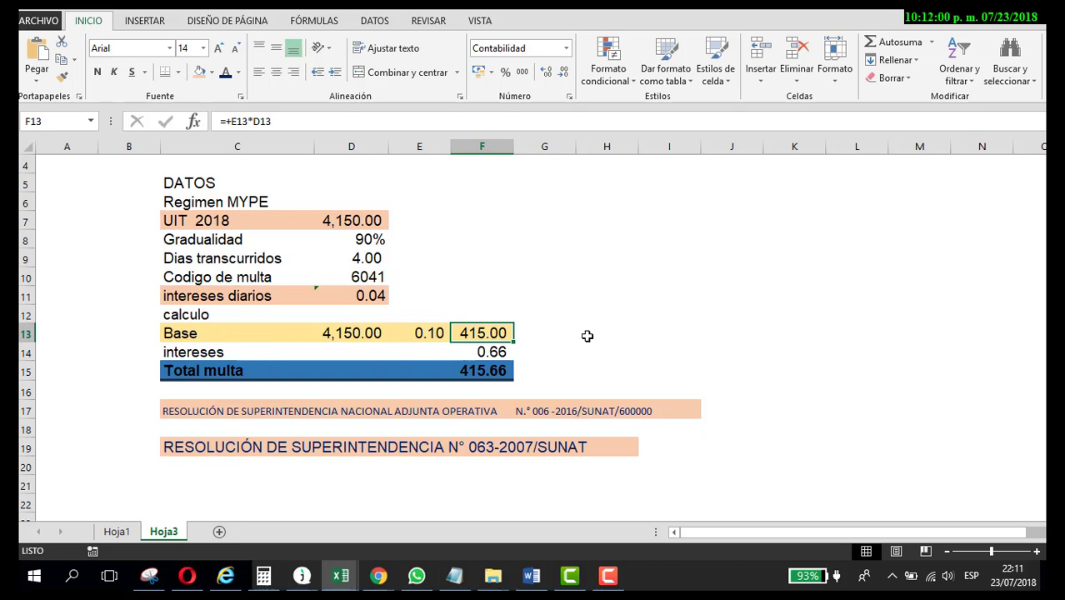
Inspect the formulas for the interest in F14 and the total fine in F15.
{"action": "key", "text": "Down"}
{"action": "key", "text": "Down"}
{"action": "key", "text": "Up"}
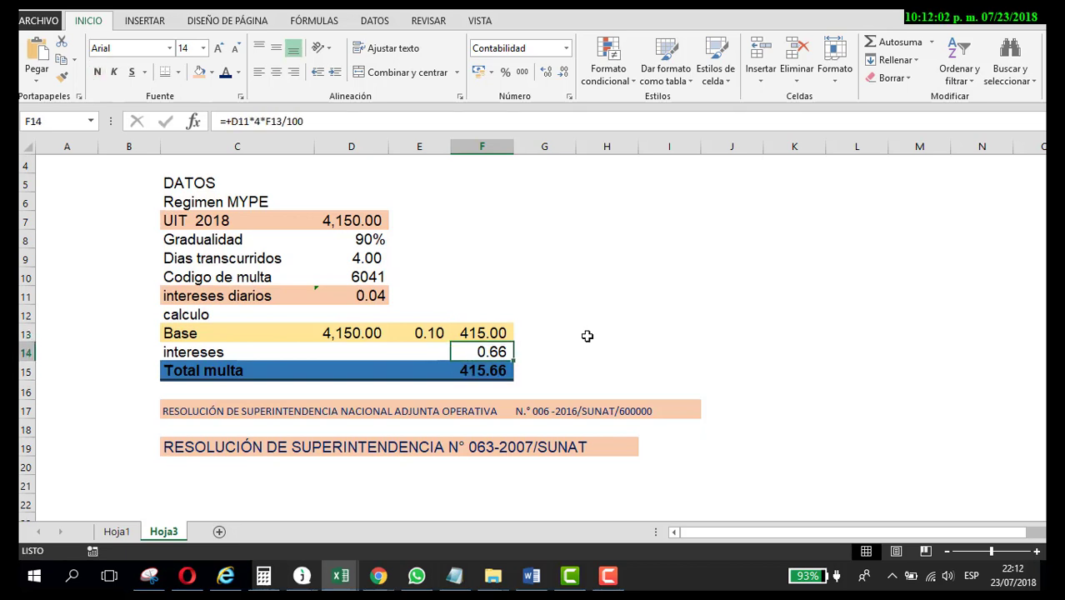
{"action": "key", "text": "Down"}
{"action": "key", "text": "Left"}
{"action": "key", "text": "Left"}
{"action": "key", "text": "Left"}
{"action": "key", "text": "Right"}
{"action": "key", "text": "Right"}
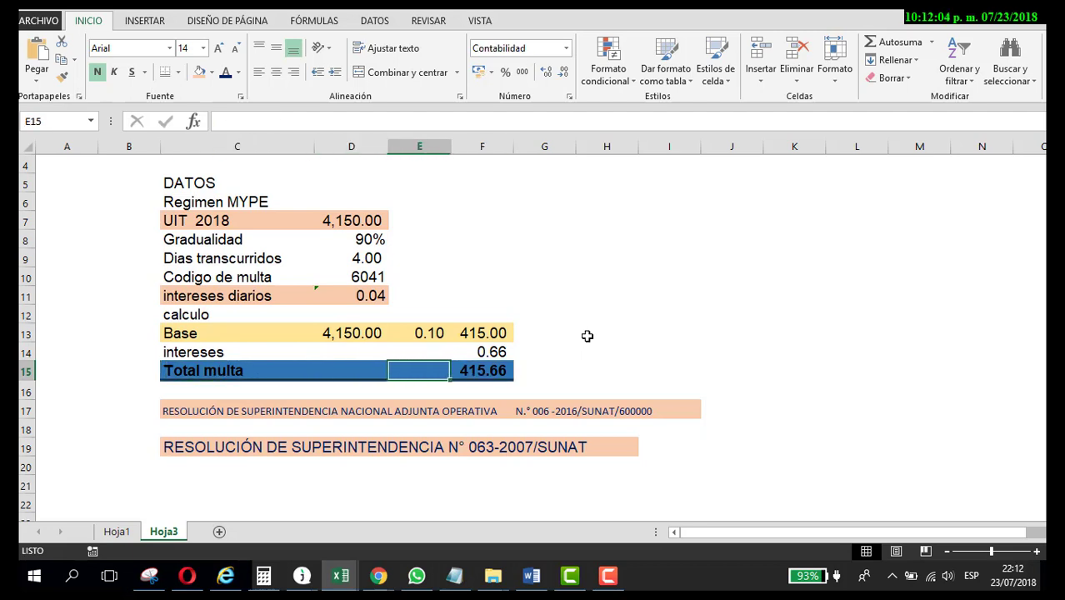
{"action": "key", "text": "Right"}
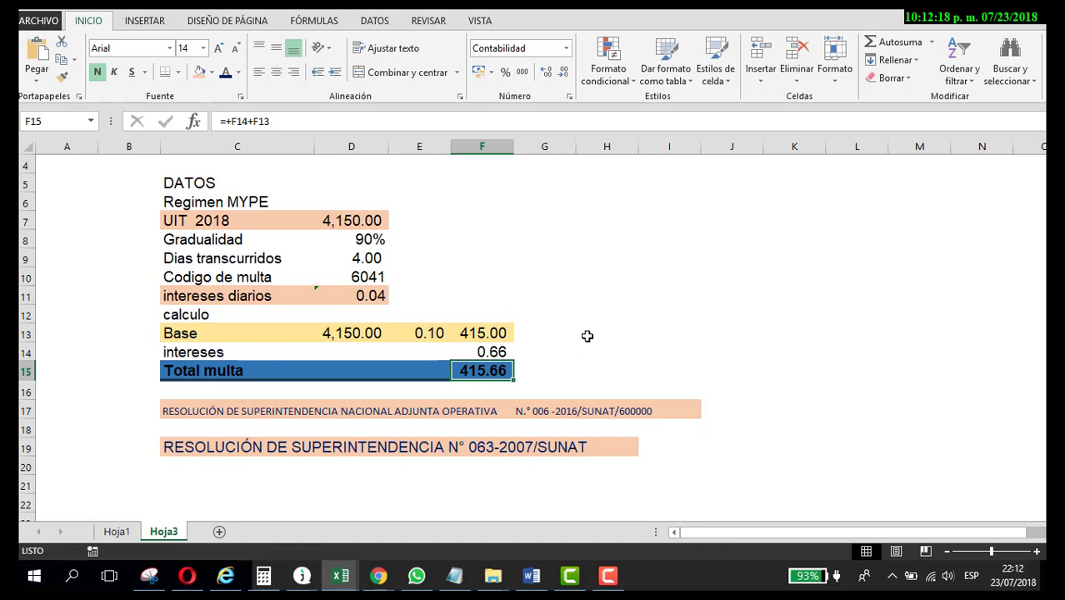
Highlight row 17 with the reference to Resolución de Superintendencia Nacional Adjunta Operativa N.° 006-2016/SUNAT/600000.
{"action": "left_click", "coordinate": [215, 411]}
{"action": "left_click_drag", "start_coordinate": [225, 412], "coordinate": [689, 411]}
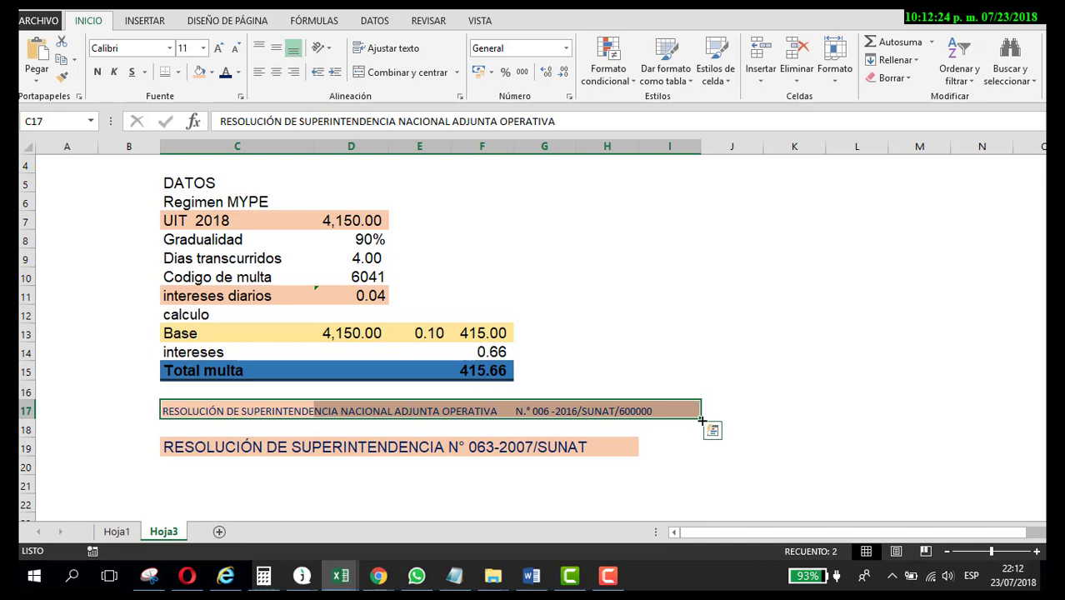
{"action": "left_click", "coordinate": [655, 433]}
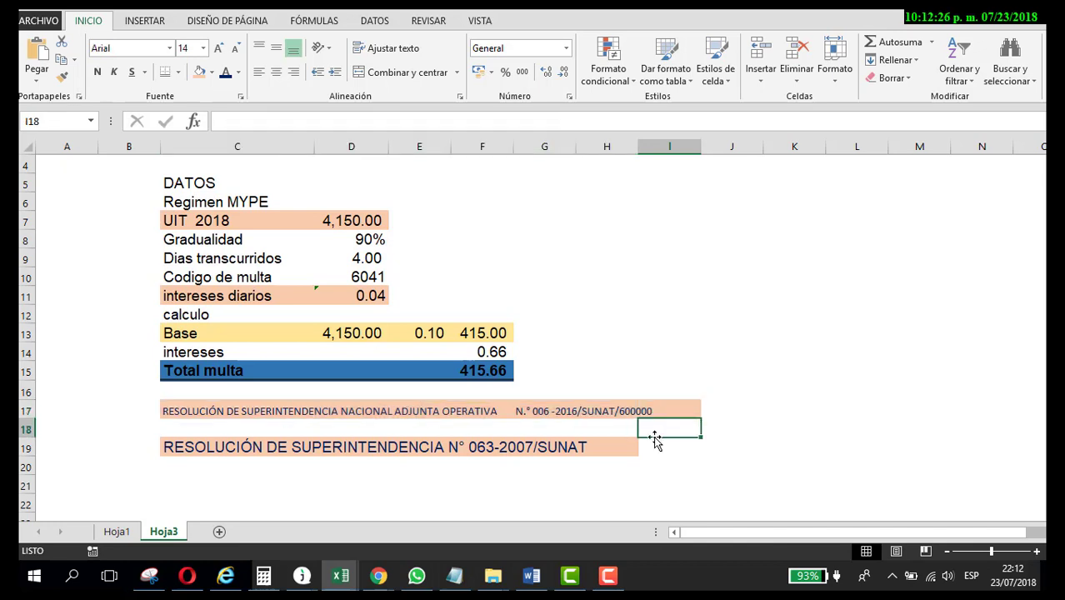
{"action": "left_click", "coordinate": [585, 409]}
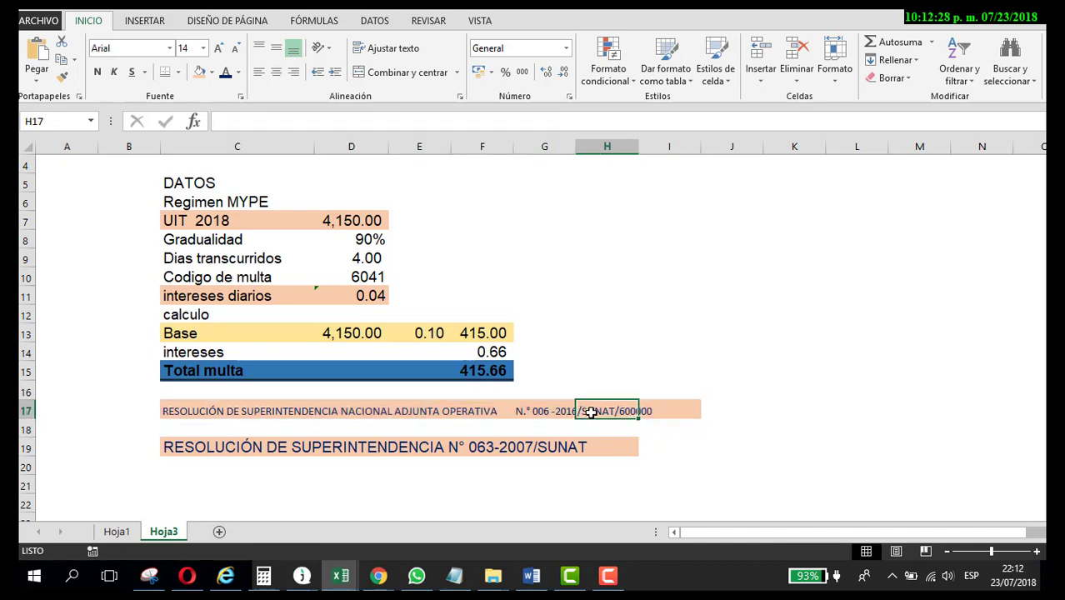
{"action": "left_click", "coordinate": [650, 428]}
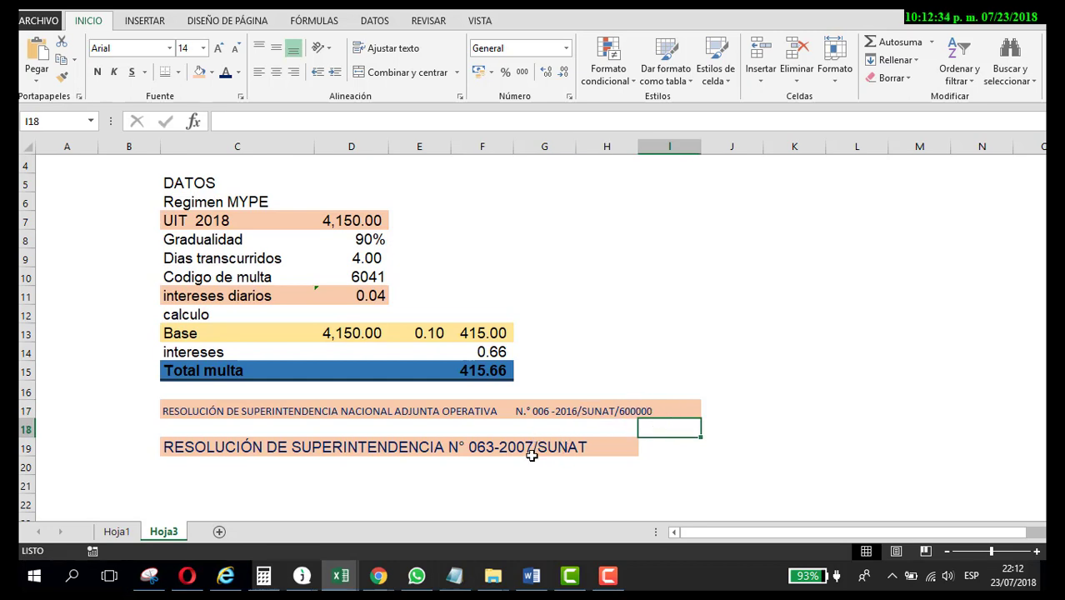
{"action": "left_click", "coordinate": [600, 411]}
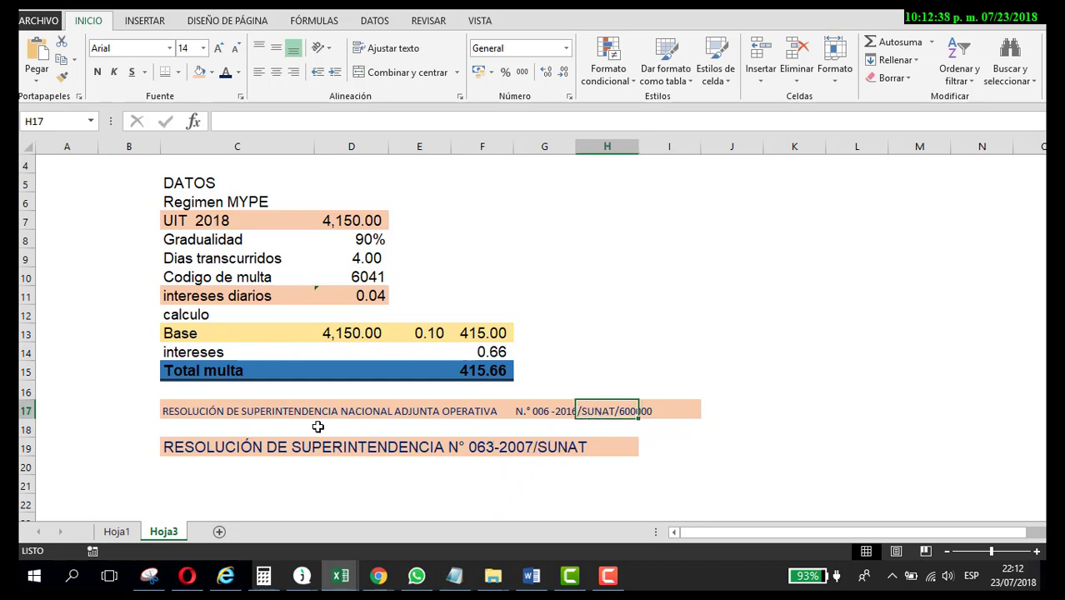
{"action": "left_click", "coordinate": [28, 410]}
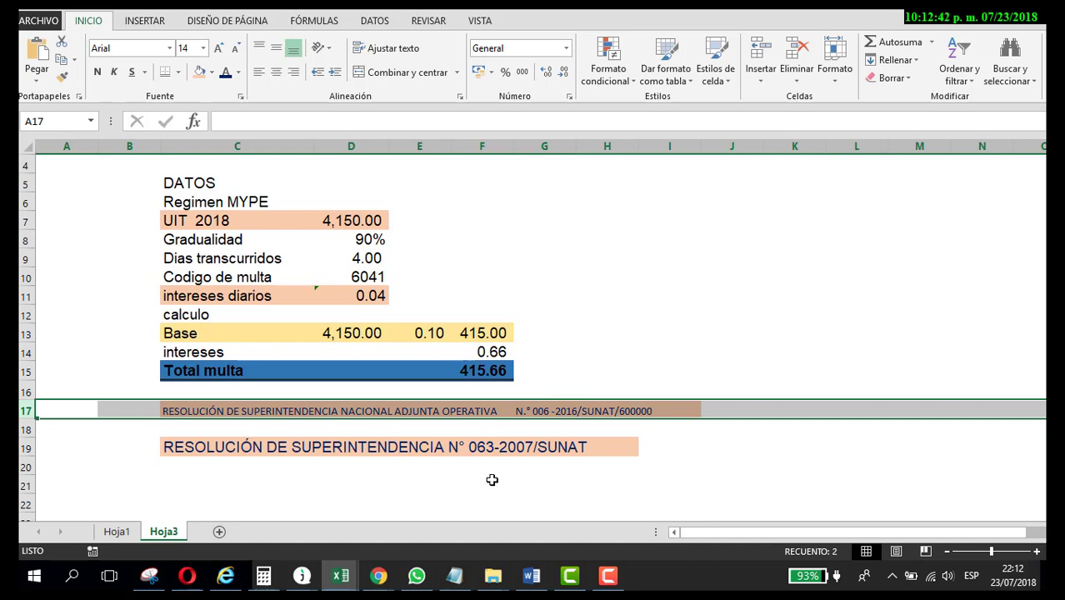
Switch to Chrome, open the rsnao-006-2016.pdf resolution and read through its considerations up to page 2.
{"action": "left_click", "coordinate": [376, 575]}
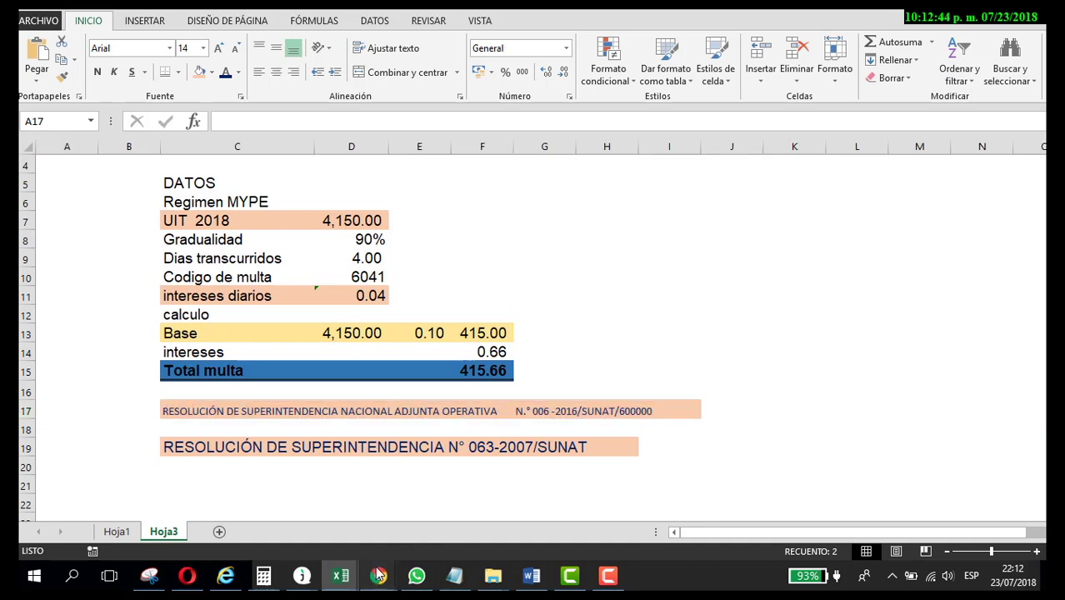
{"action": "left_click", "coordinate": [320, 508]}
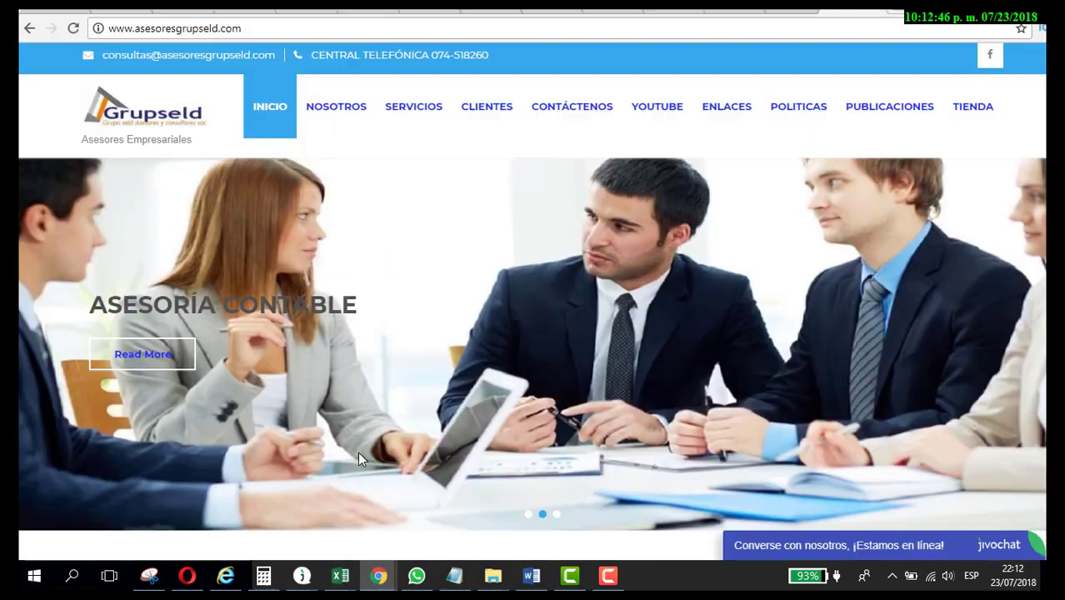
{"action": "left_click", "coordinate": [790, 12]}
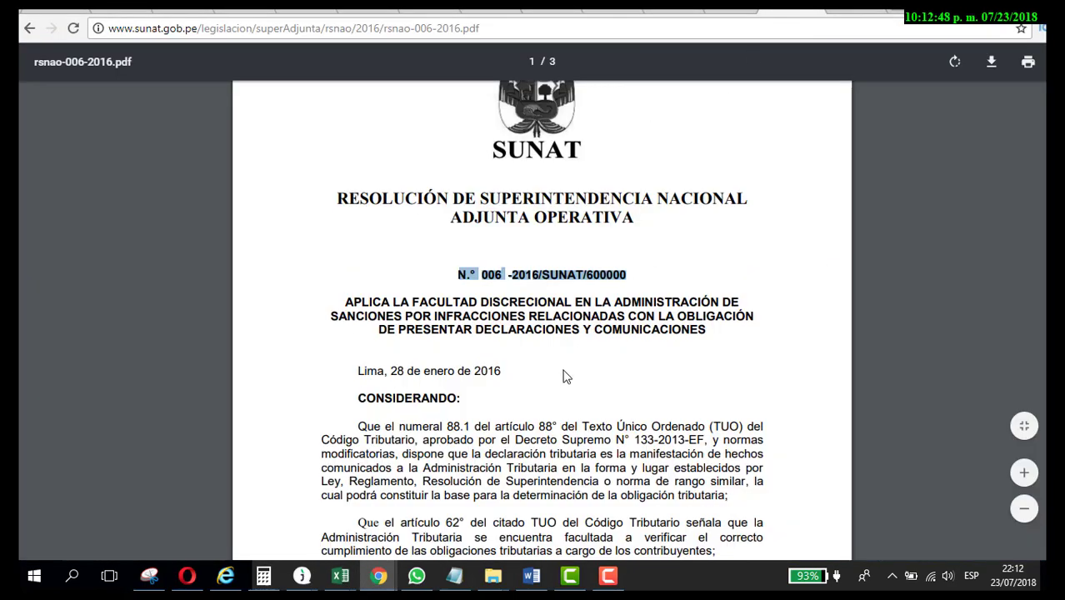
{"action": "scroll", "coordinate": [563, 377], "scroll_direction": "down", "scroll_amount": 5}
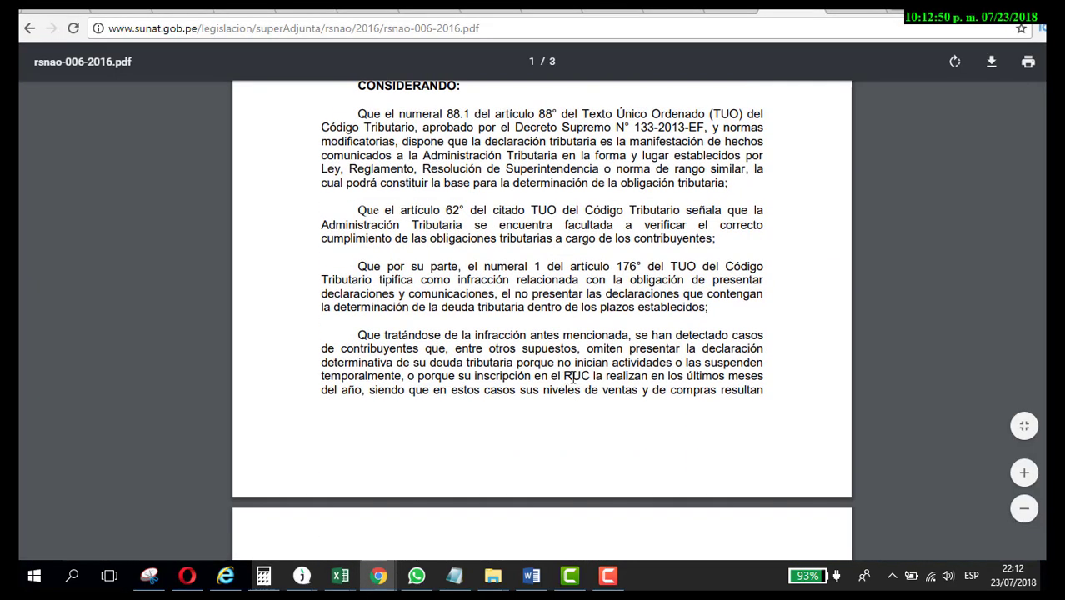
{"action": "scroll", "coordinate": [573, 378], "scroll_direction": "down", "scroll_amount": 2}
{"action": "scroll", "coordinate": [573, 379], "scroll_direction": "up", "scroll_amount": 5}
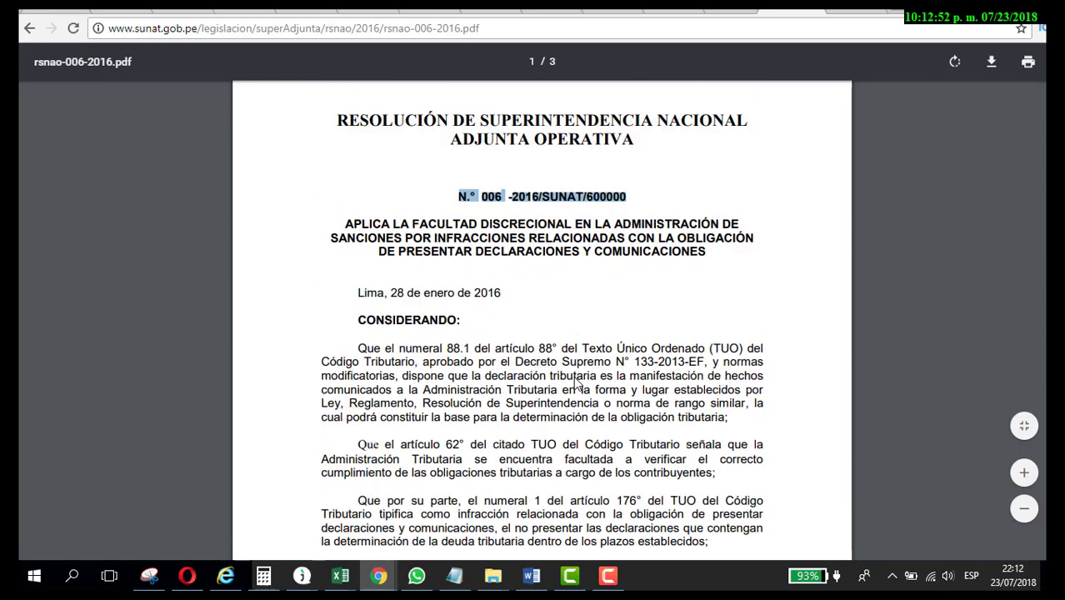
{"action": "scroll", "coordinate": [574, 376], "scroll_direction": "down", "scroll_amount": 7}
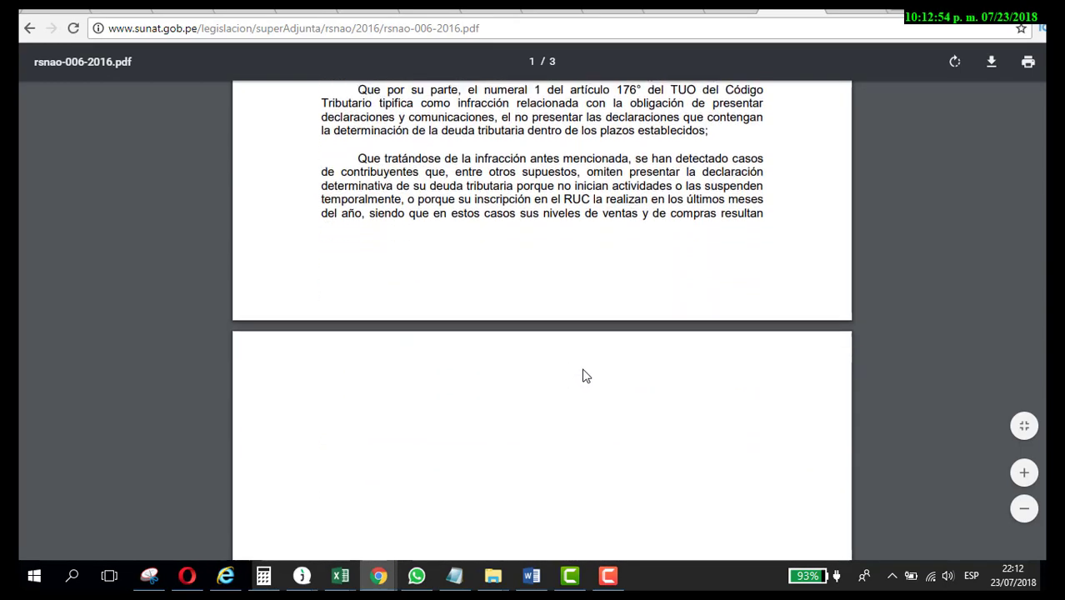
{"action": "scroll", "coordinate": [585, 376], "scroll_direction": "down", "scroll_amount": 5}
{"action": "scroll", "coordinate": [590, 364], "scroll_direction": "down", "scroll_amount": 1}
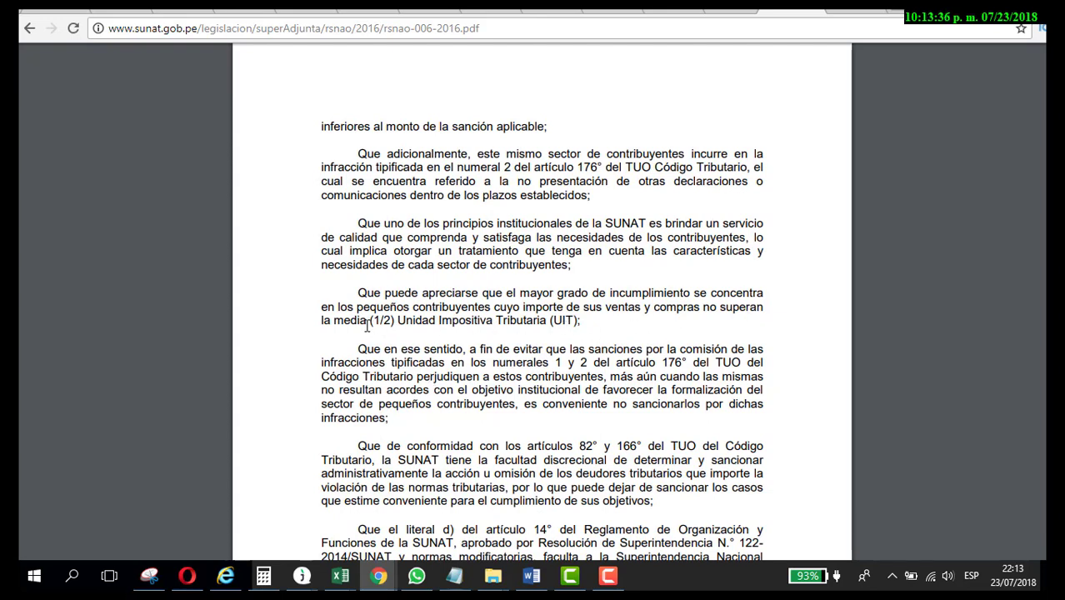
Highlight the phrase "(1/2) Unidad Impositiva Tributaria (UIT)" in the paragraph about small taxpayers' sales and purchases.
{"action": "left_click_drag", "start_coordinate": [345, 320], "coordinate": [581, 321]}
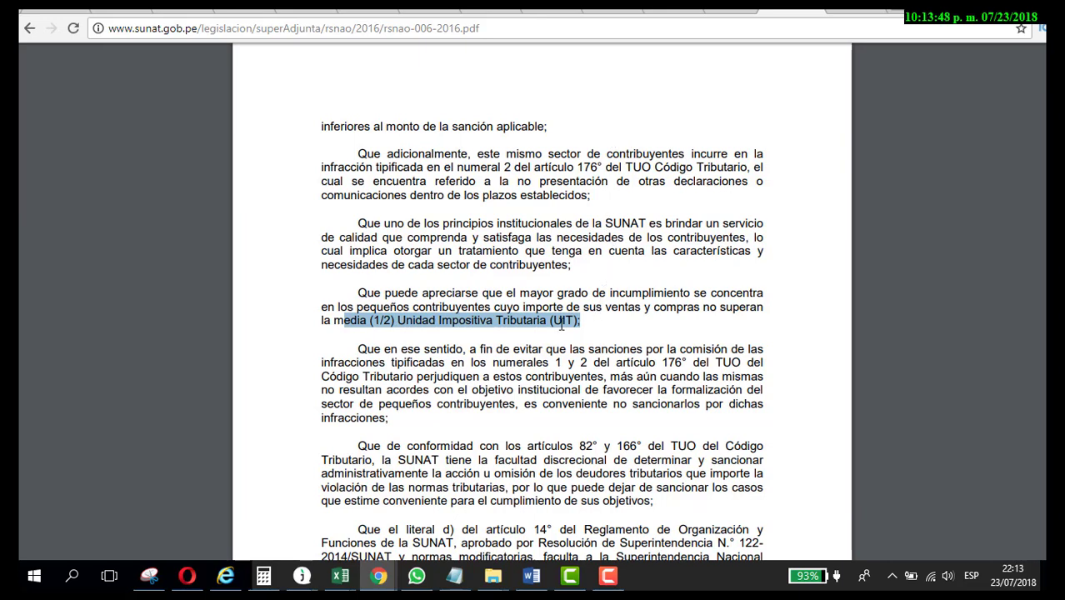
{"action": "left_click_drag", "start_coordinate": [371, 327], "coordinate": [597, 326]}
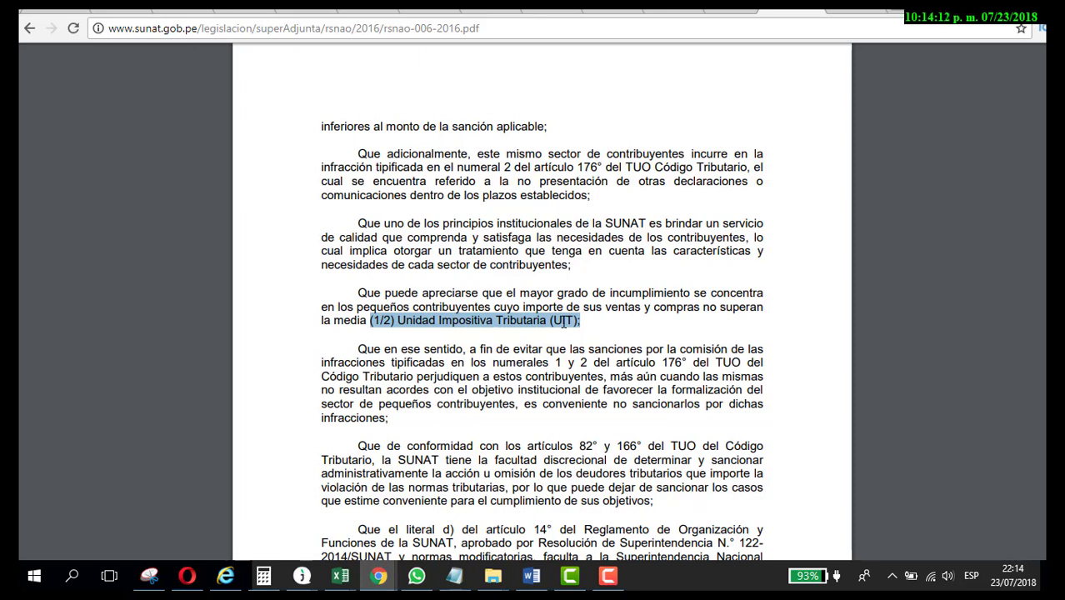
{"action": "scroll", "coordinate": [546, 329], "scroll_direction": "down", "scroll_amount": 1}
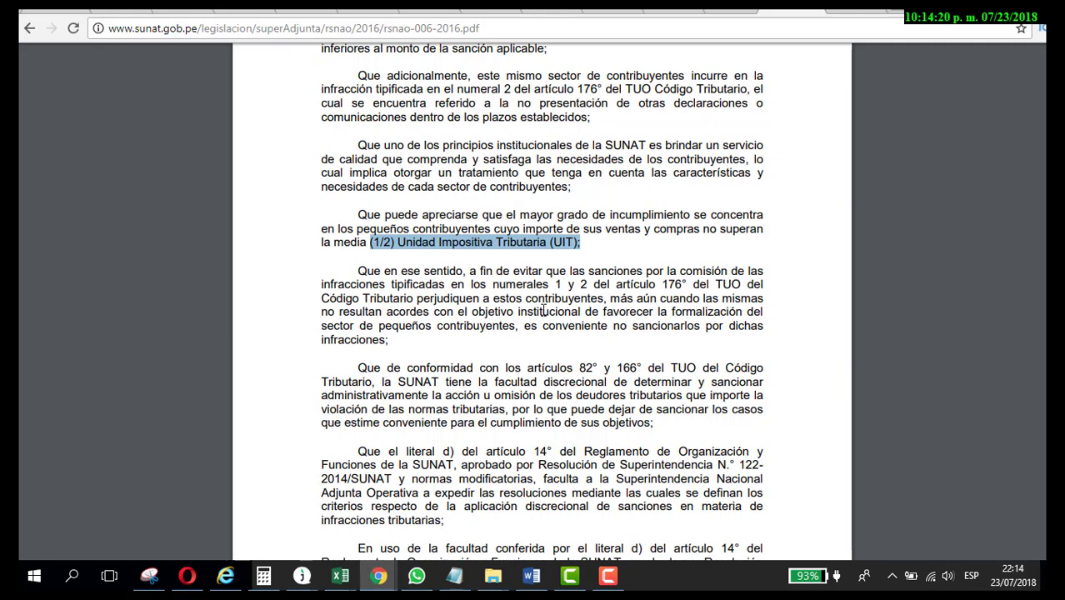
{"action": "left_click", "coordinate": [263, 576]}
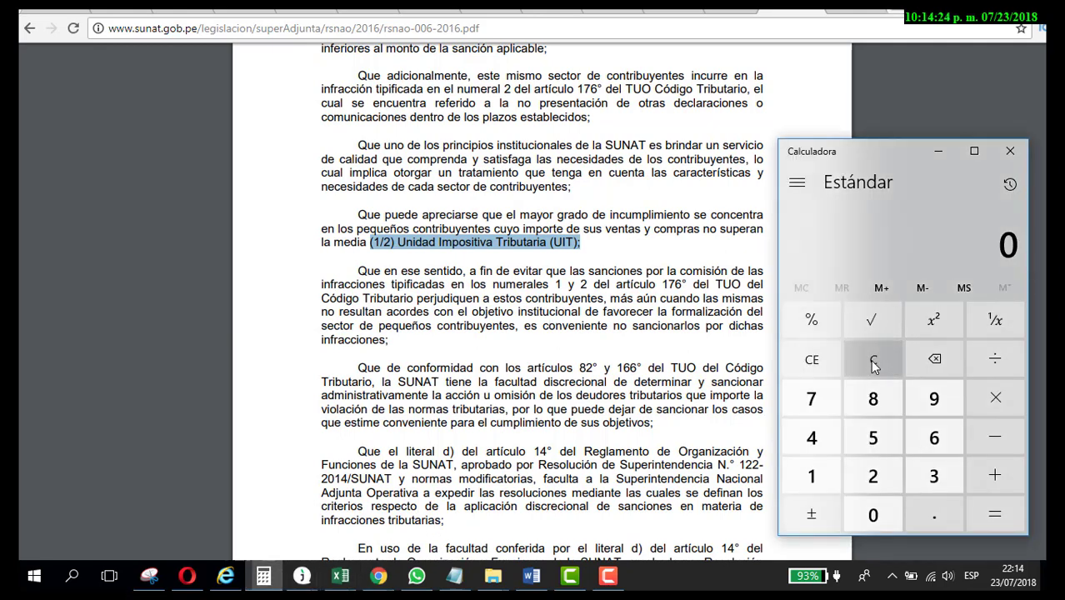
{"action": "type", "text": "4150"}
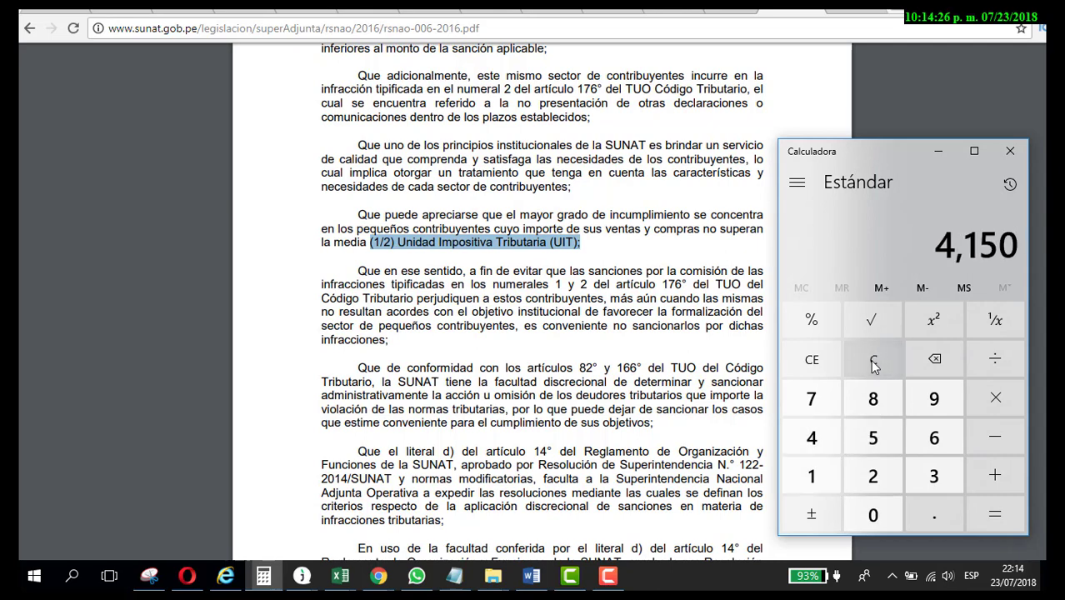
{"action": "type", "text": "*.2"}
{"action": "key", "text": "Return"}
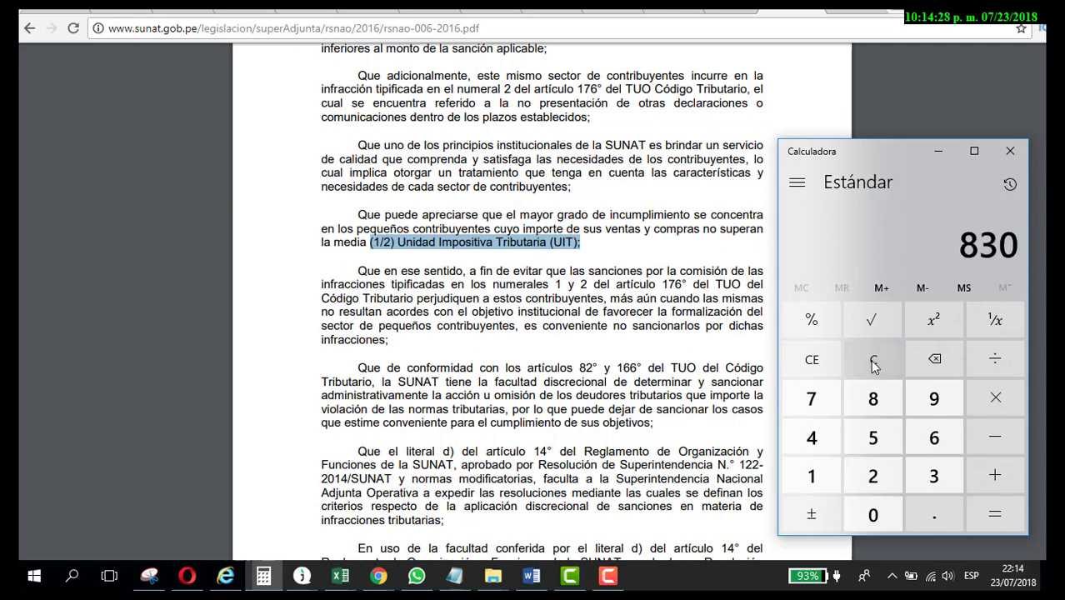
{"action": "left_click", "coordinate": [872, 364]}
Work out half of the UIT in Calculator by dividing 4150 by 2, clear the result and return to the resolution PDF.
{"action": "type", "text": "415"}
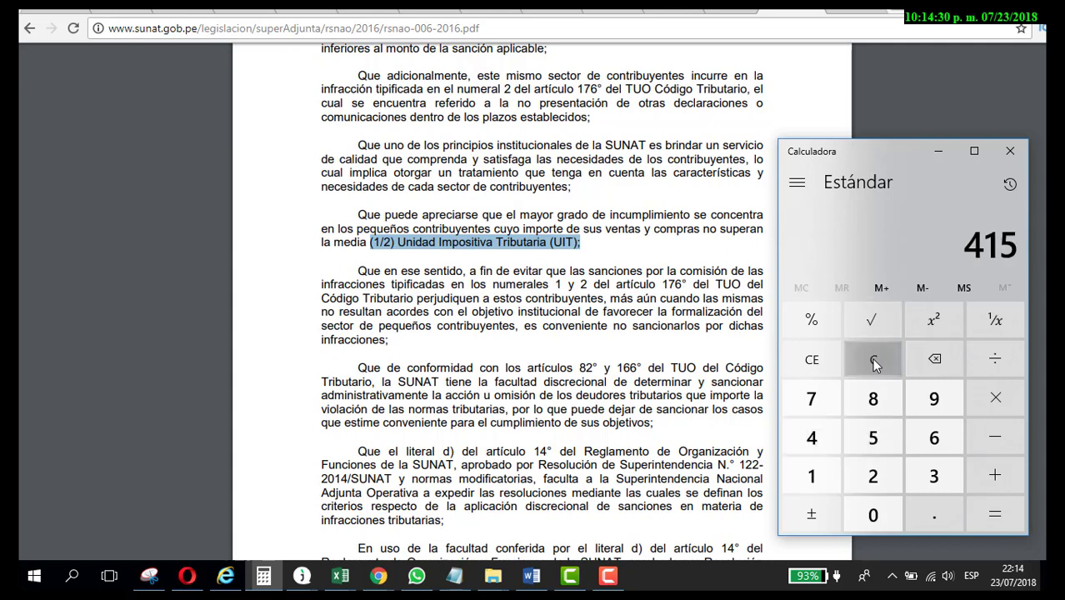
{"action": "type", "text": "0/2"}
{"action": "key", "text": "Return"}
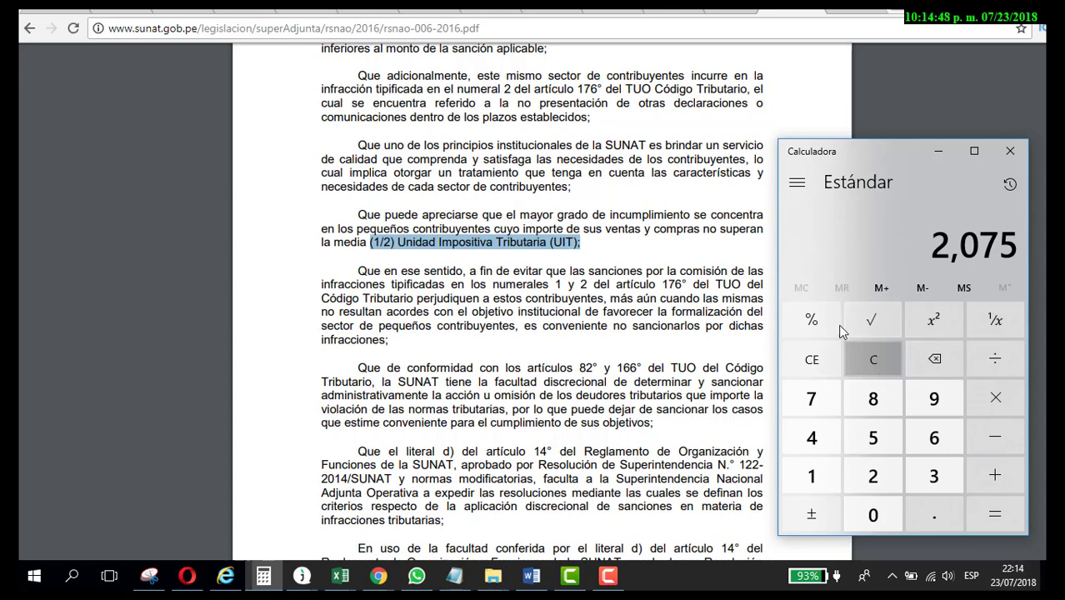
{"action": "left_click", "coordinate": [873, 361]}
{"action": "left_click", "coordinate": [525, 297]}
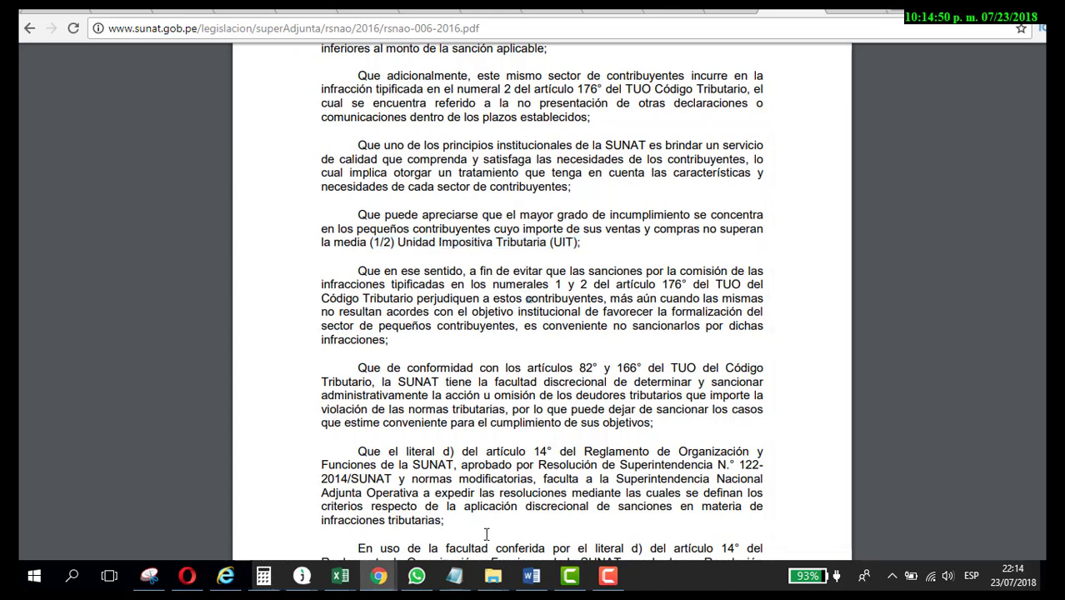
Switch to the art 176 numeral 1 TUO.xlsx workbook and inspect the factor in E13, the base in F13 and the total in F15.
{"action": "mouse_move", "coordinate": [348, 583]}
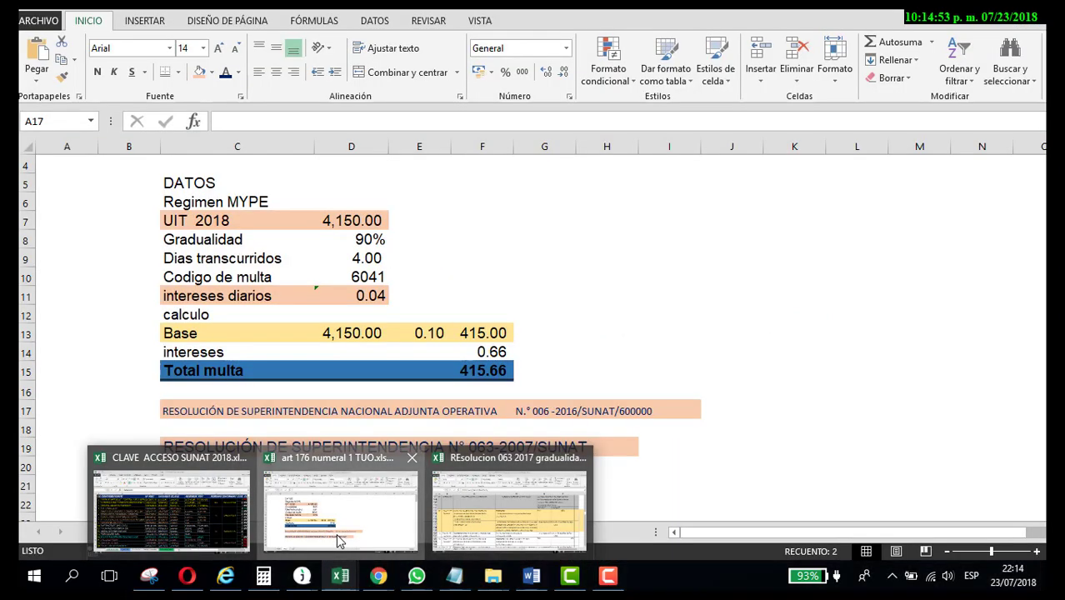
{"action": "left_click", "coordinate": [338, 540]}
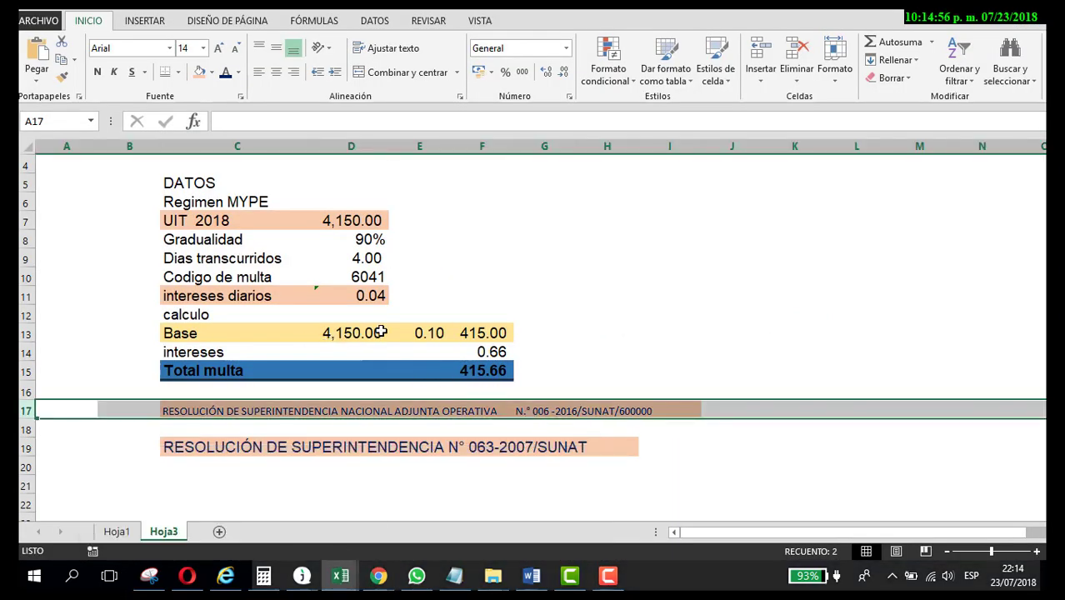
{"action": "left_click", "coordinate": [427, 335]}
{"action": "left_click", "coordinate": [500, 336]}
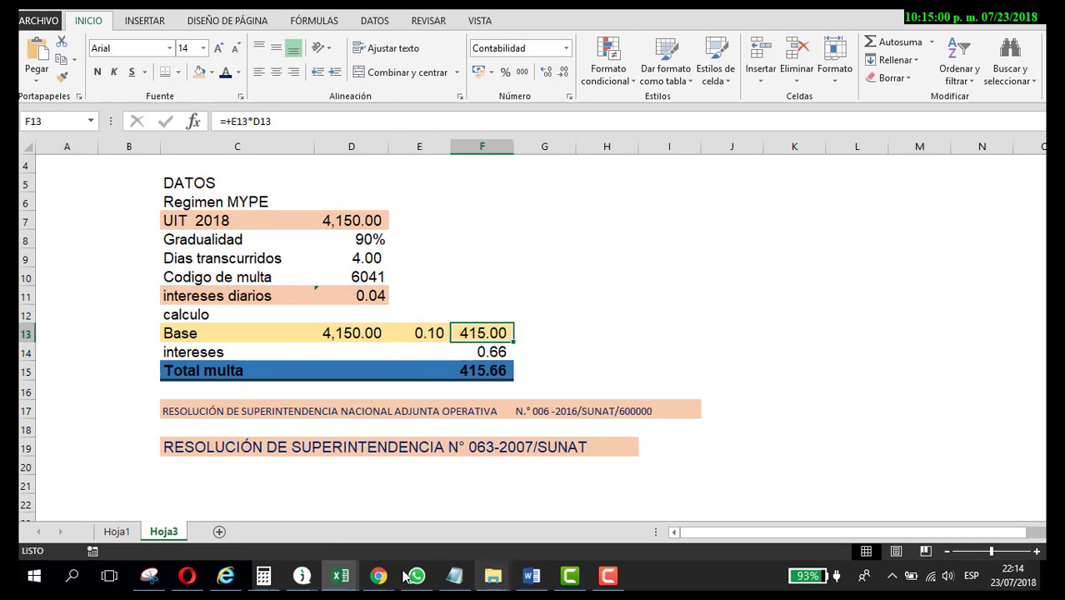
{"action": "left_click", "coordinate": [265, 576]}
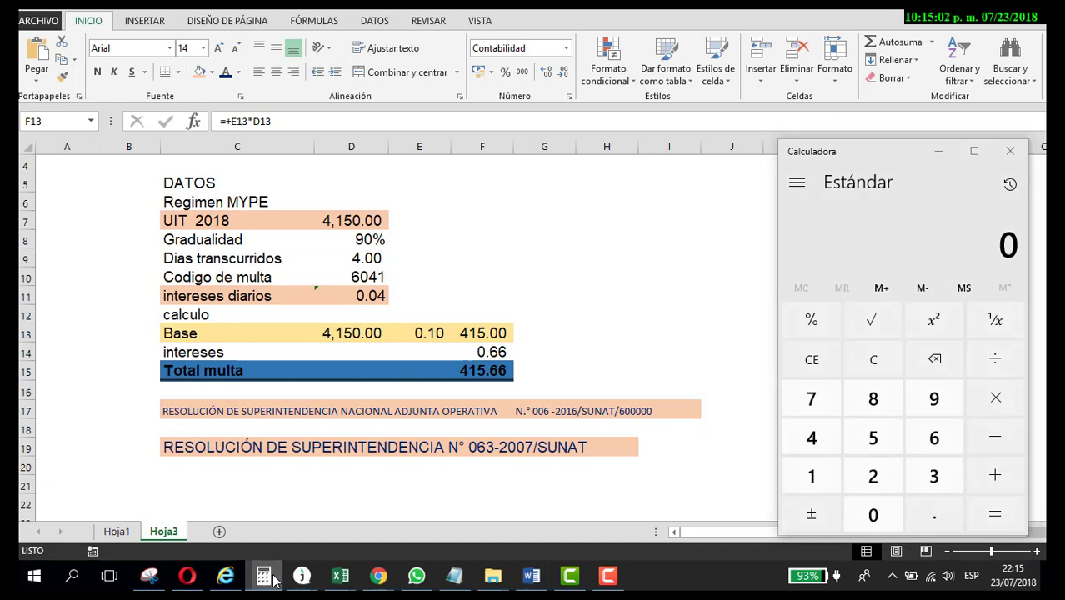
{"action": "left_click", "coordinate": [273, 578]}
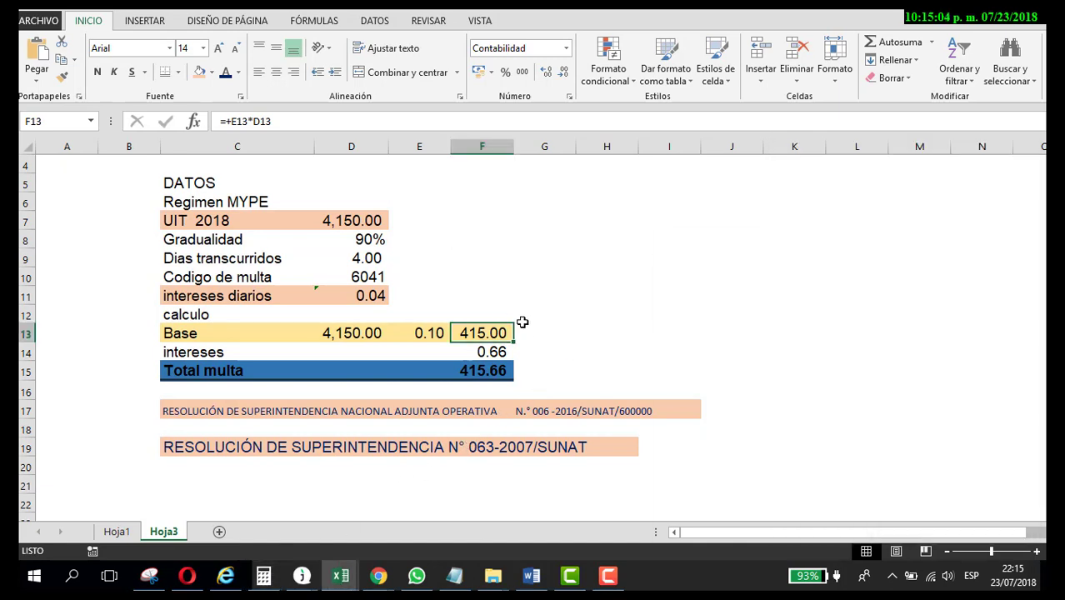
{"action": "left_click", "coordinate": [488, 372]}
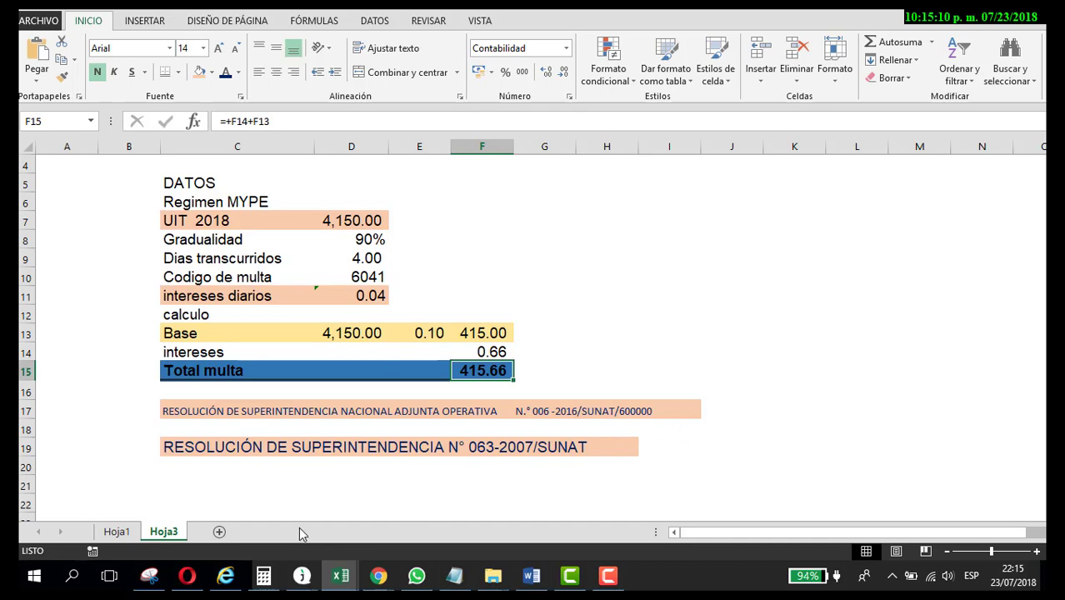
Reread the practical case on Hoja1, and review the base fine, the row 17 resolution reference and the total fine on Hoja3.
{"action": "left_click", "coordinate": [130, 534]}
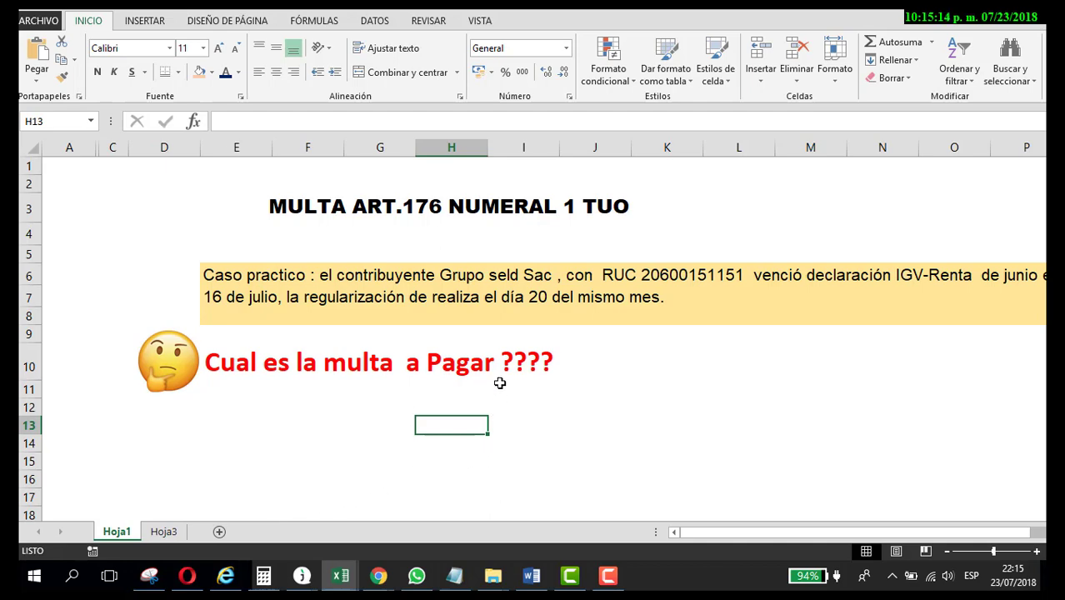
{"action": "left_click", "coordinate": [163, 532]}
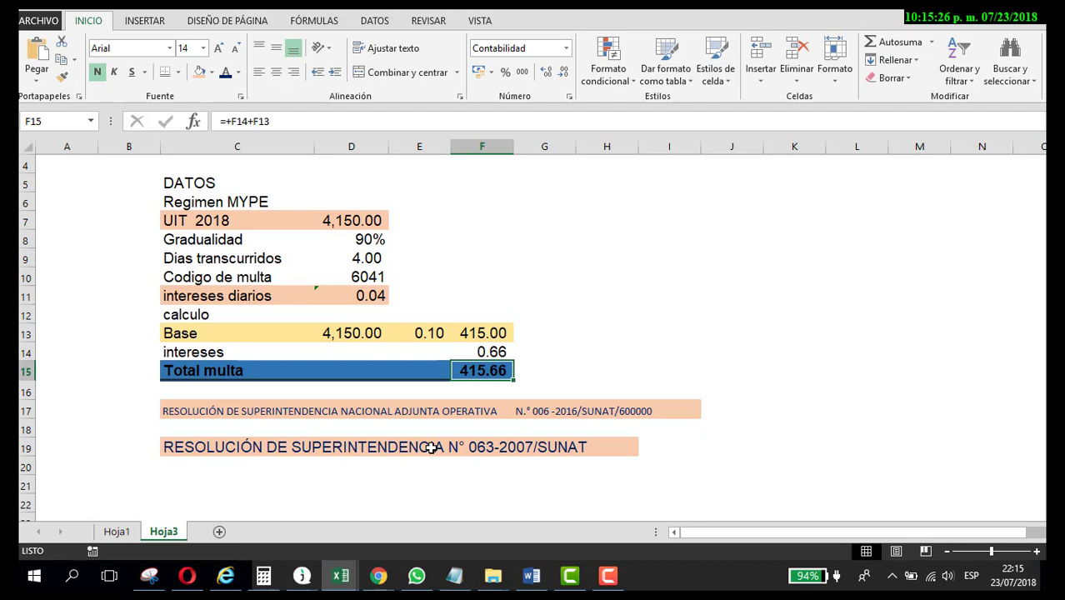
{"action": "left_click", "coordinate": [498, 330]}
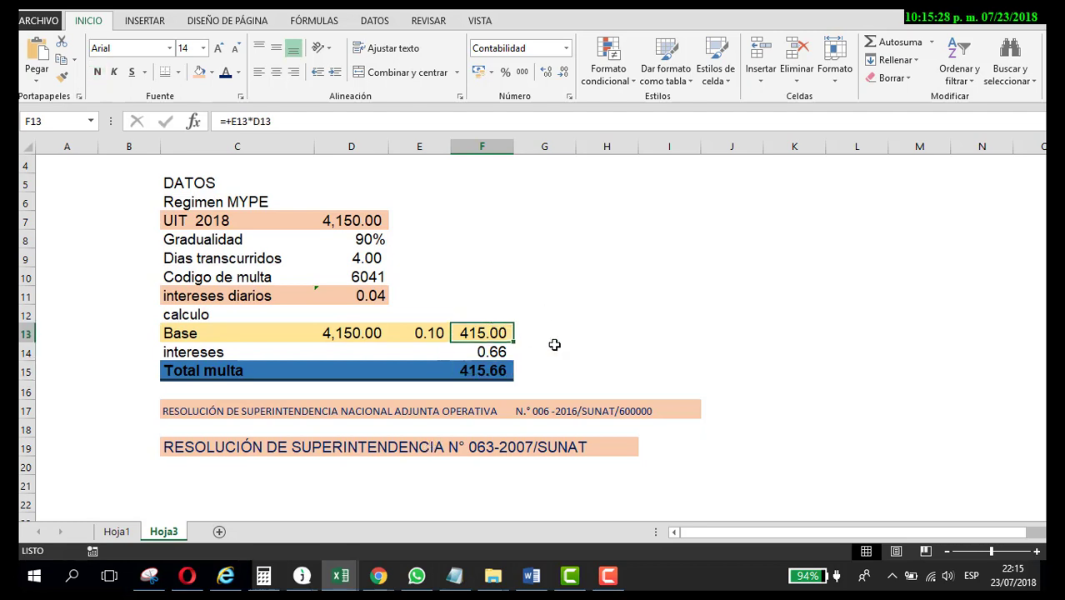
{"action": "double_click", "coordinate": [479, 327]}
{"action": "key", "text": "Return"}
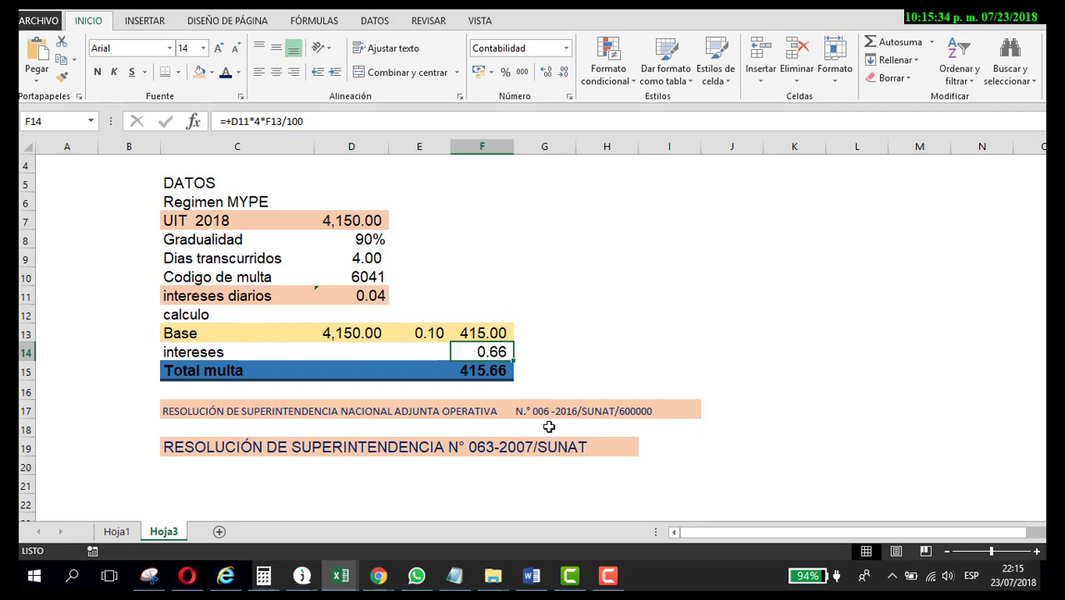
{"action": "left_click", "coordinate": [506, 411]}
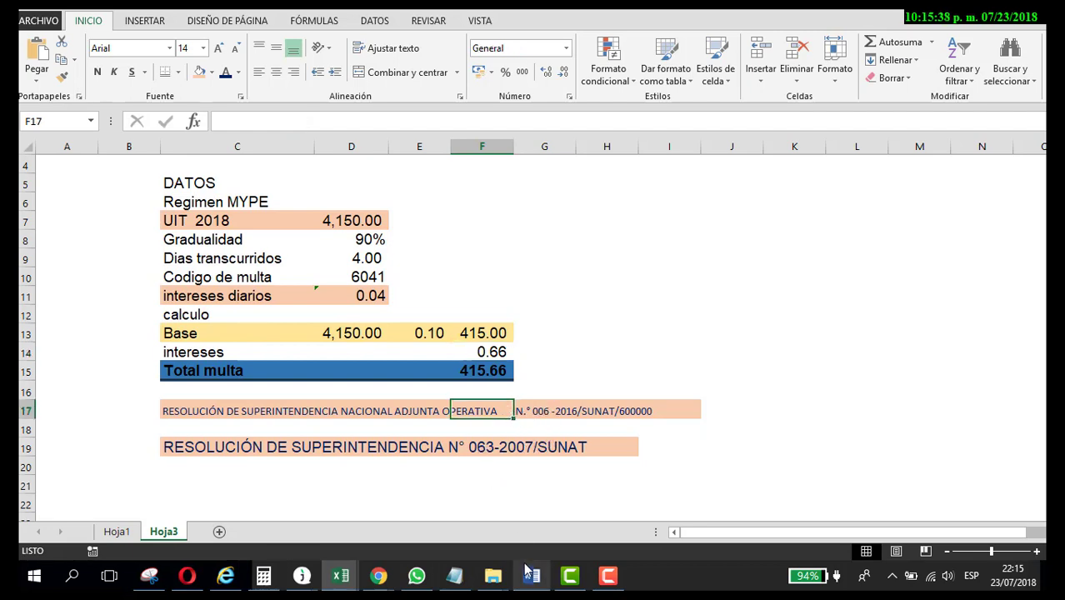
{"action": "left_click", "coordinate": [483, 373]}
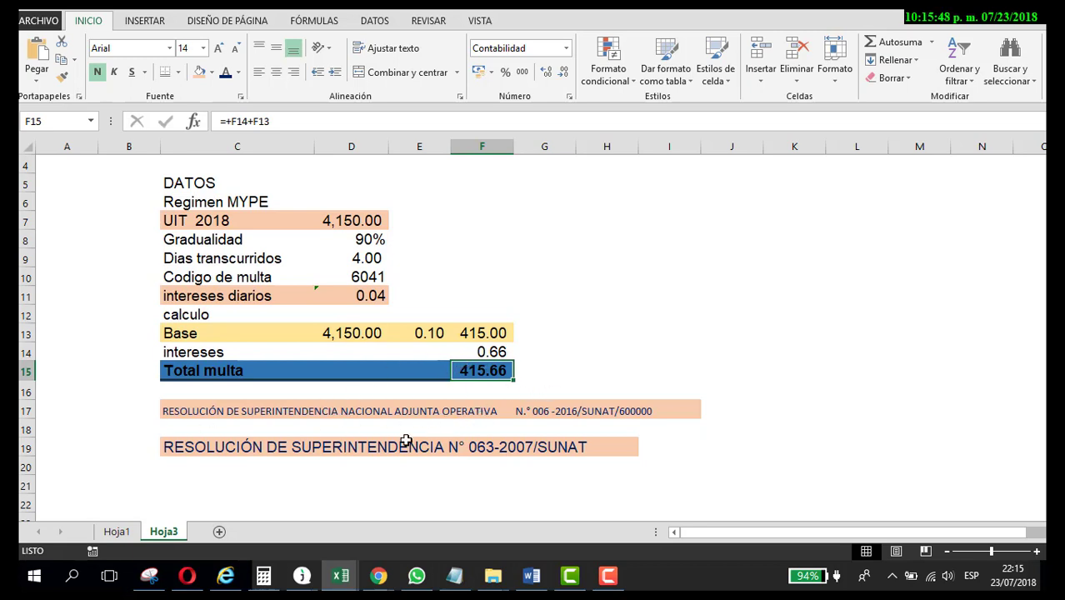
Highlight the reference to Resolución de Superintendencia N° 063-2007/SUNAT in row 19.
{"action": "left_click_drag", "start_coordinate": [192, 443], "coordinate": [594, 447]}
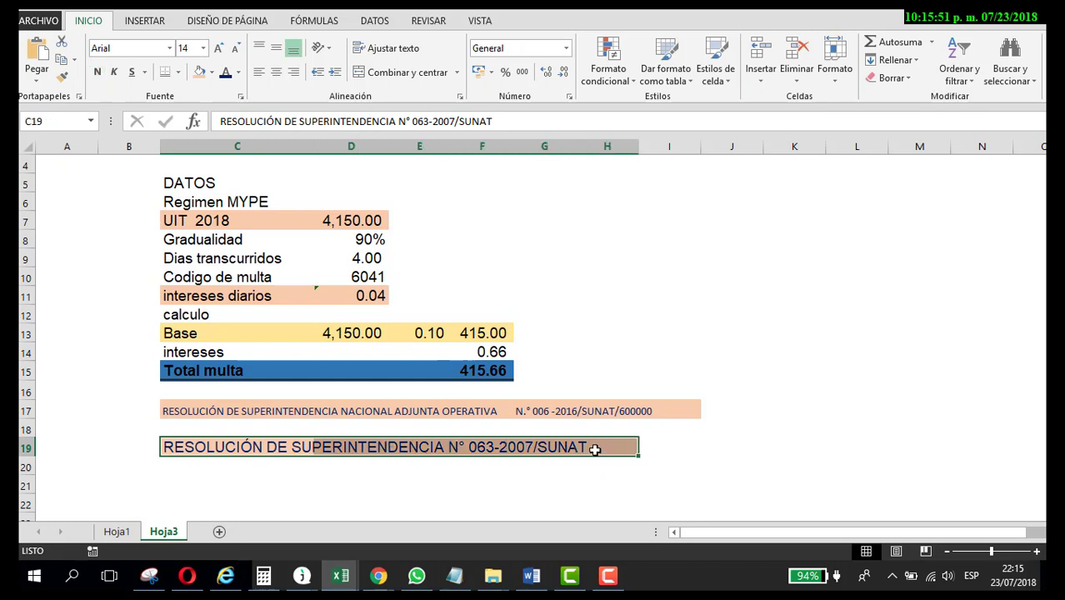
{"action": "left_click", "coordinate": [655, 442]}
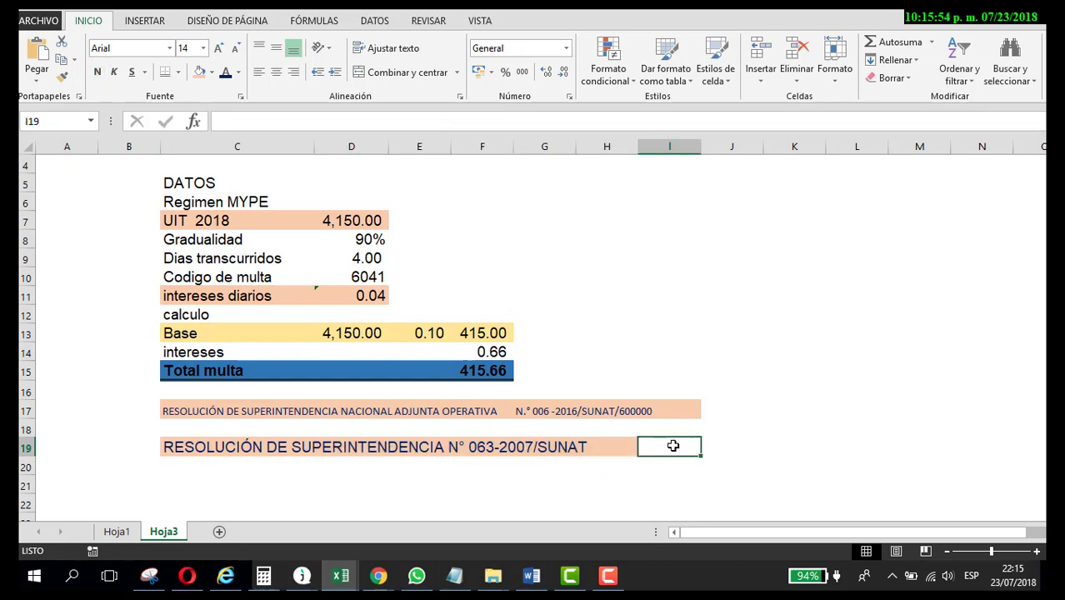
{"action": "left_click", "coordinate": [566, 448]}
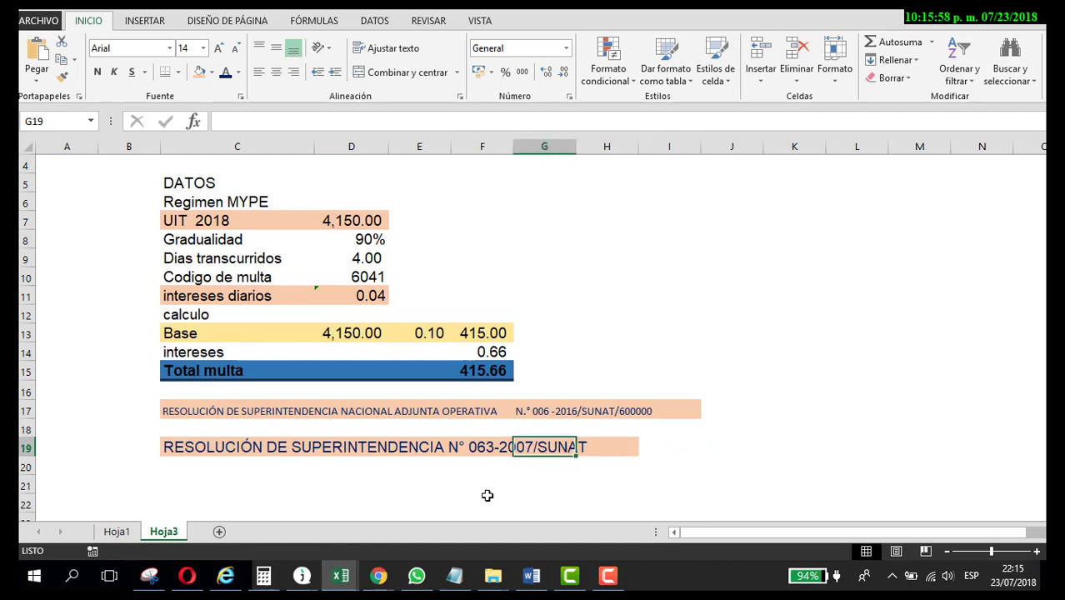
Switch to the REsolucion 063 2017 workbook and examine the Artículo 176° Numeral 1 entry and the Sin Pago column on Anexo II.
{"action": "left_click", "coordinate": [339, 584]}
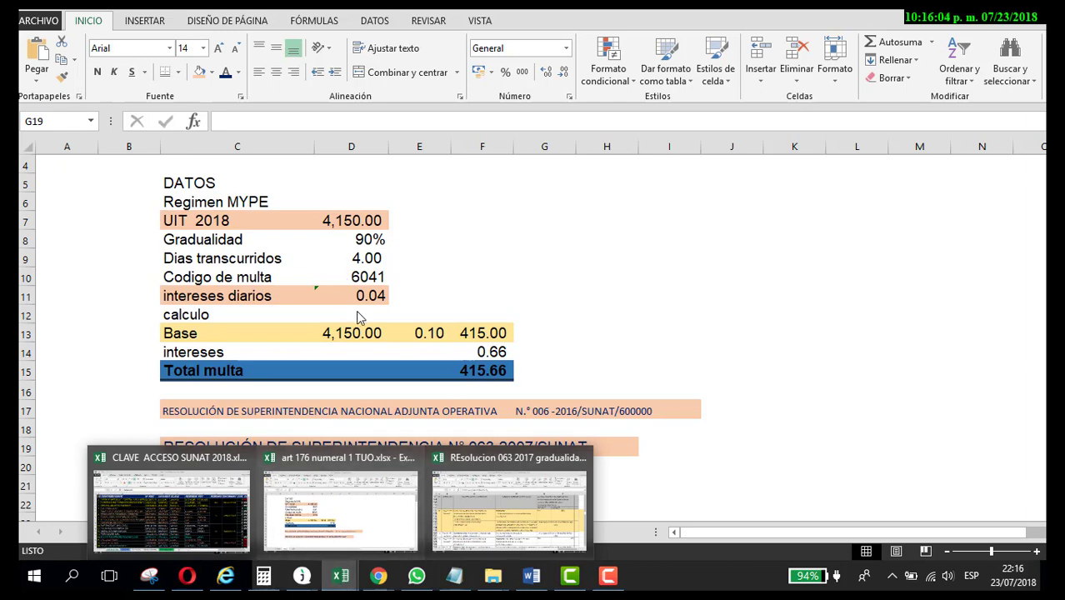
{"action": "left_click", "coordinate": [469, 502]}
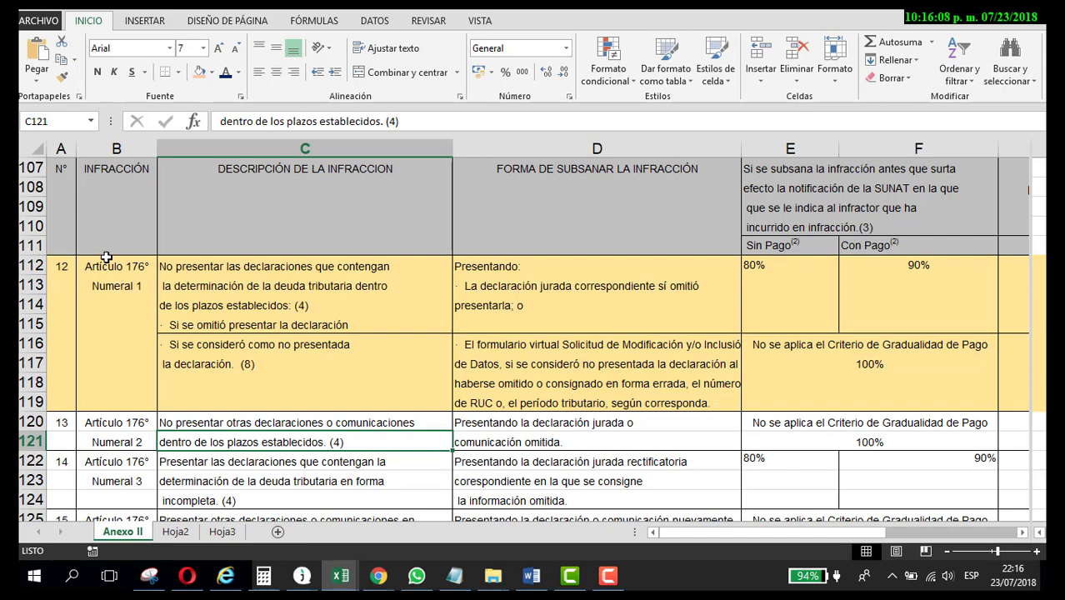
{"action": "left_click", "coordinate": [71, 265]}
{"action": "left_click", "coordinate": [122, 270]}
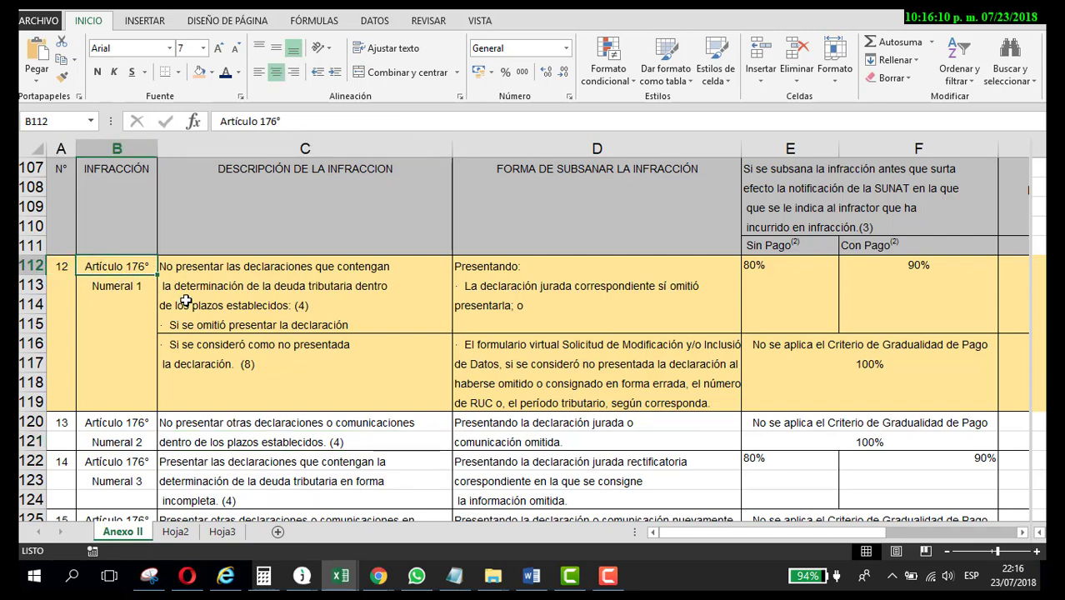
{"action": "left_click", "coordinate": [126, 297]}
{"action": "left_click", "coordinate": [779, 246]}
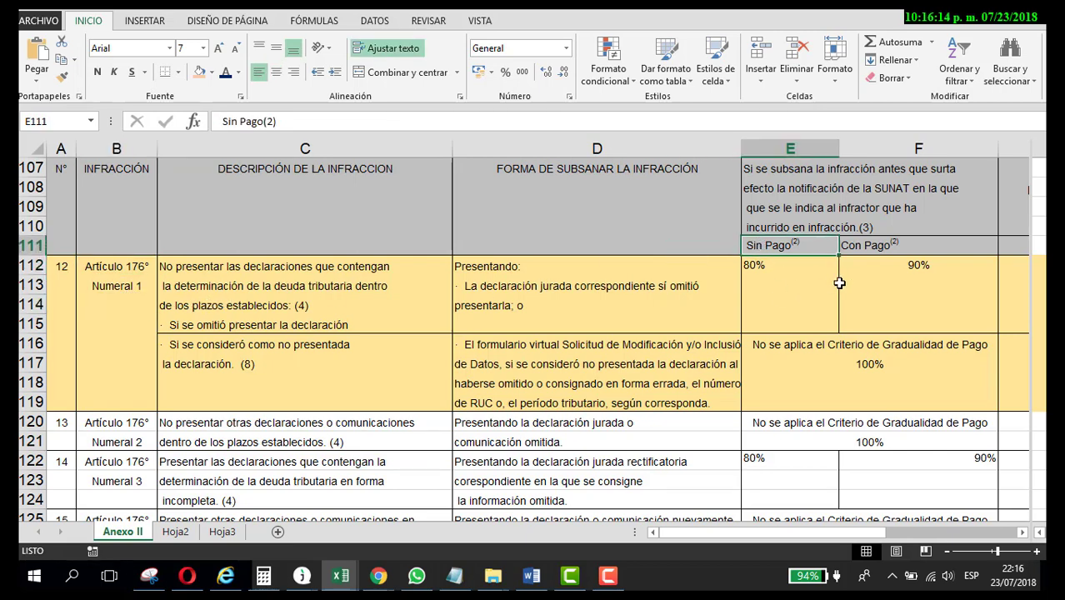
Examine the Con Pago reduction in F112 and the SUBSANACION VOLUNTARIA heading above it on Anexo II.
{"action": "scroll", "coordinate": [849, 283], "scroll_direction": "up", "scroll_amount": 1}
{"action": "left_click", "coordinate": [919, 327]}
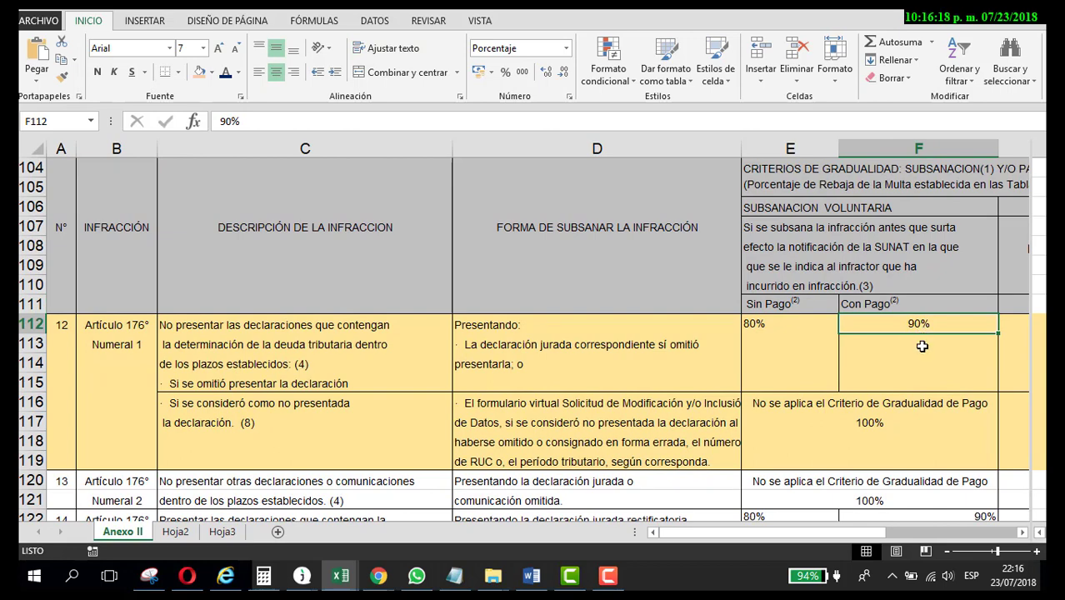
{"action": "key", "text": "Up"}
{"action": "key", "text": "Up"}
{"action": "key", "text": "Up"}
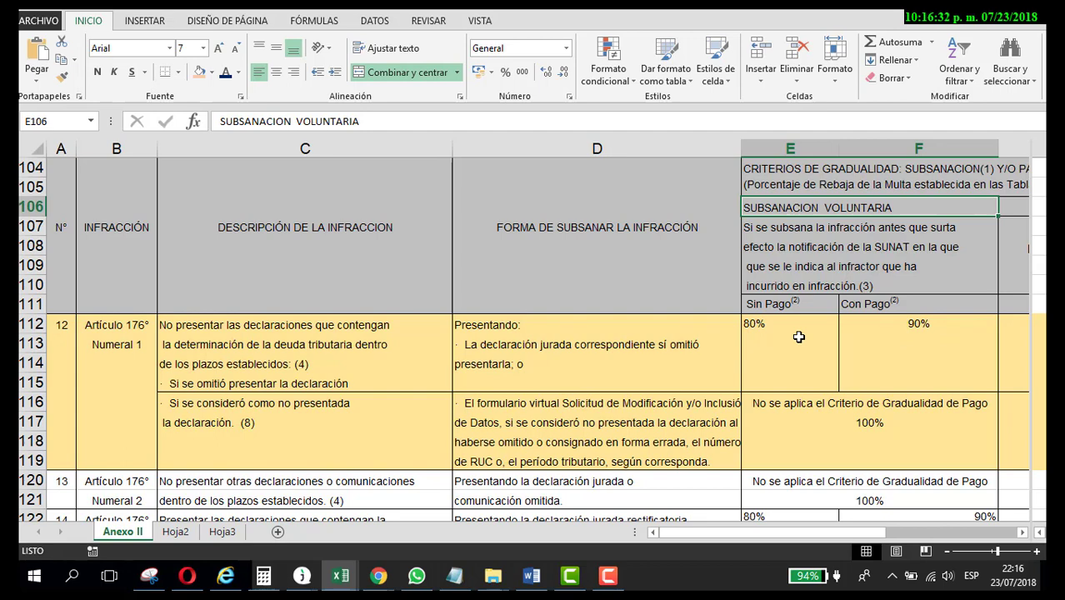
{"action": "left_click", "coordinate": [889, 338]}
{"action": "left_click", "coordinate": [918, 326]}
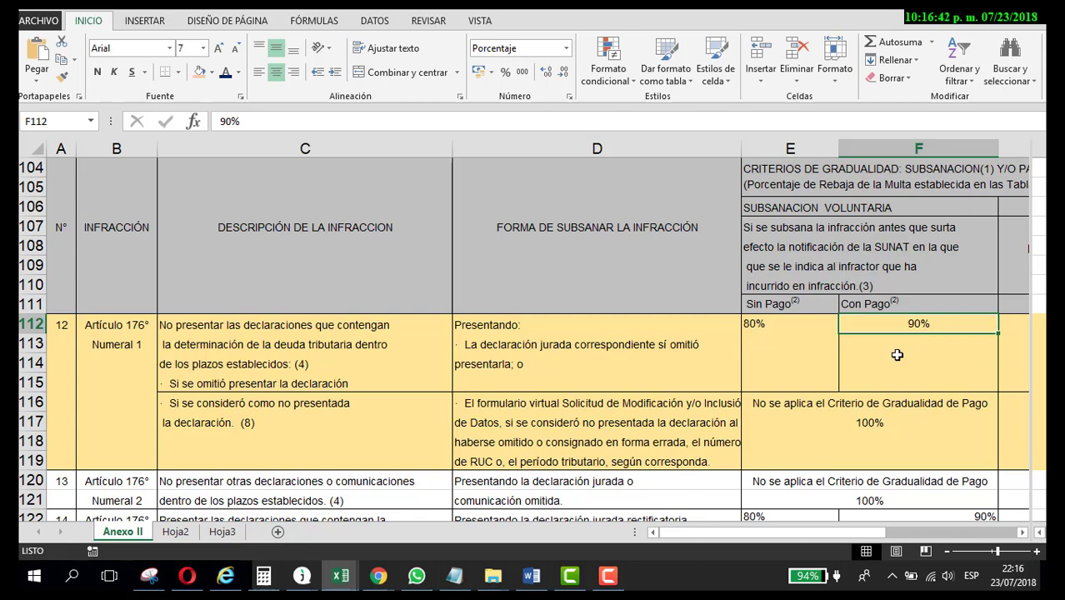
Compare the voluntary Sin Pago and Con Pago reductions in E112 and F112 against the form of correction in column D.
{"action": "left_click", "coordinate": [775, 328]}
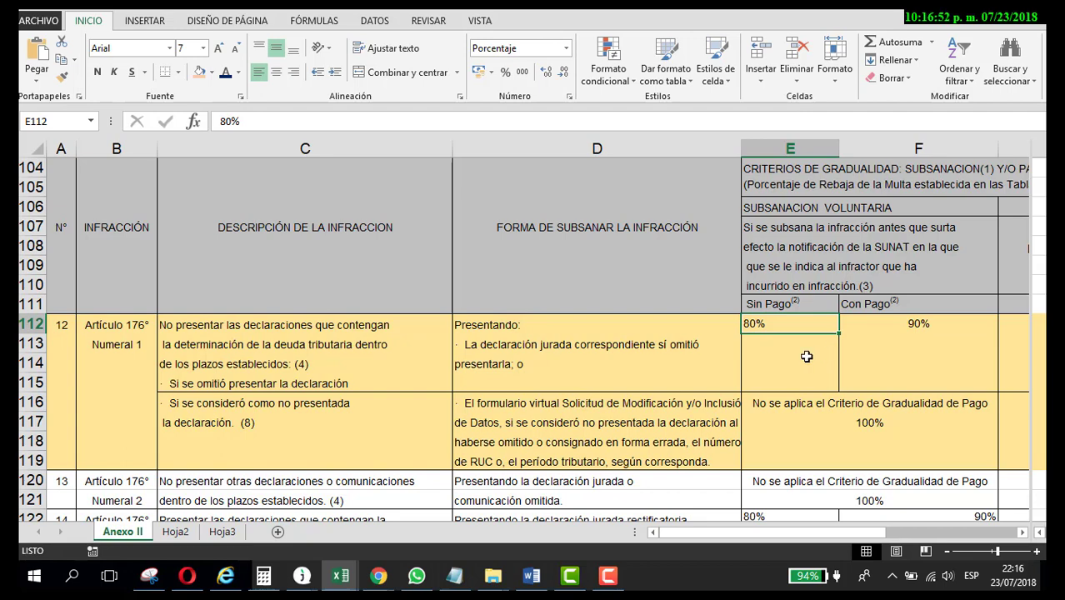
{"action": "left_click", "coordinate": [563, 350]}
{"action": "left_click_drag", "start_coordinate": [736, 342], "coordinate": [774, 329]}
{"action": "left_click", "coordinate": [774, 330]}
{"action": "left_click", "coordinate": [791, 302]}
{"action": "left_click", "coordinate": [814, 322]}
{"action": "left_click", "coordinate": [905, 322]}
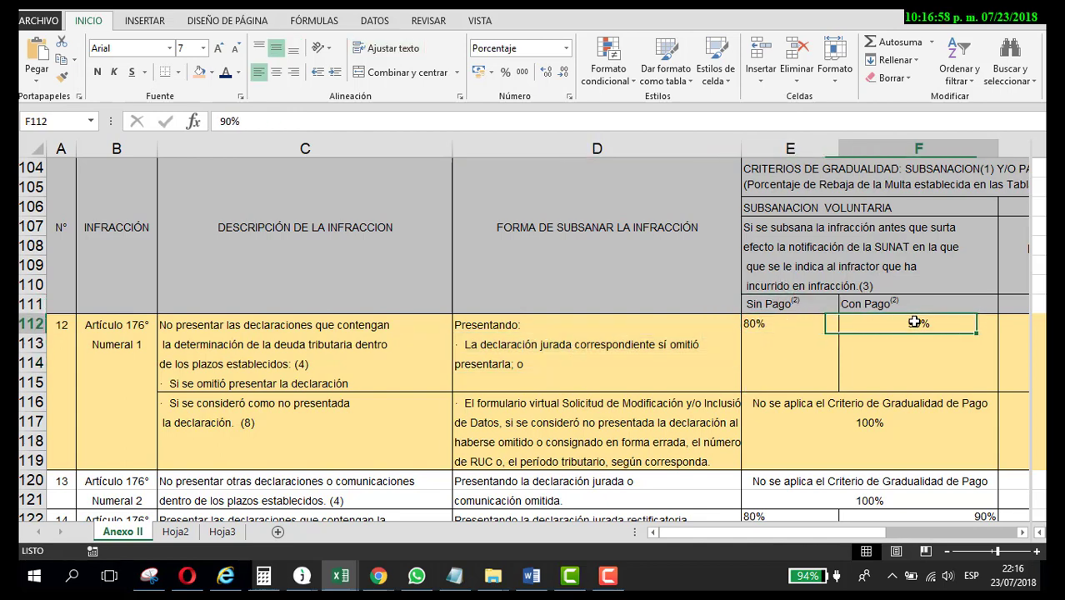
{"action": "left_click", "coordinate": [781, 325]}
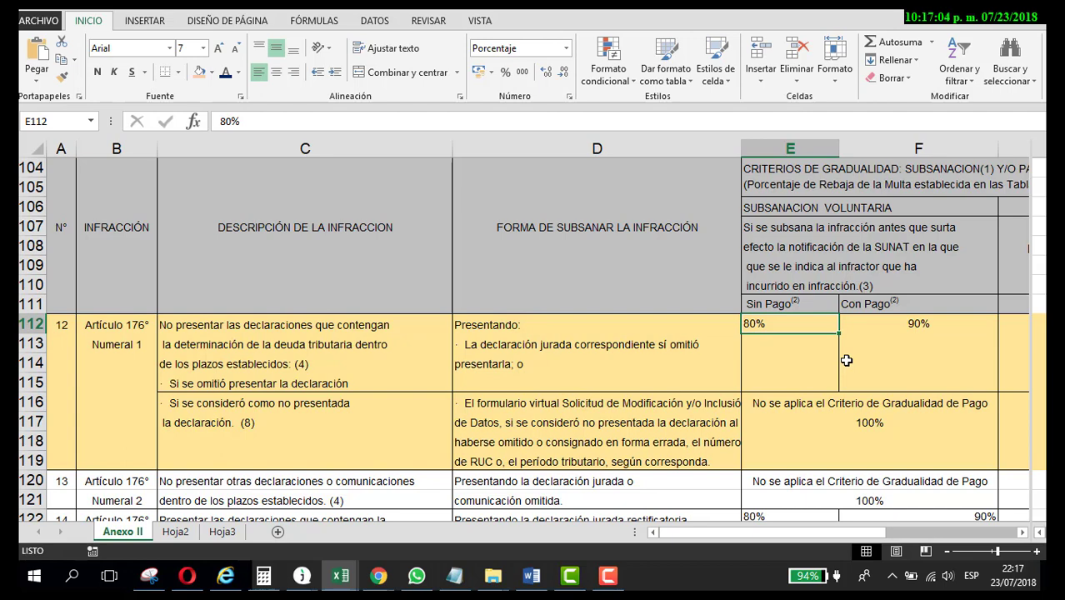
Review the SUBSANACION INDUCIDA heading and its Sin Pago and Con Pago reductions in G112 and H112.
{"action": "key", "text": "Right"}
{"action": "key", "text": "Right"}
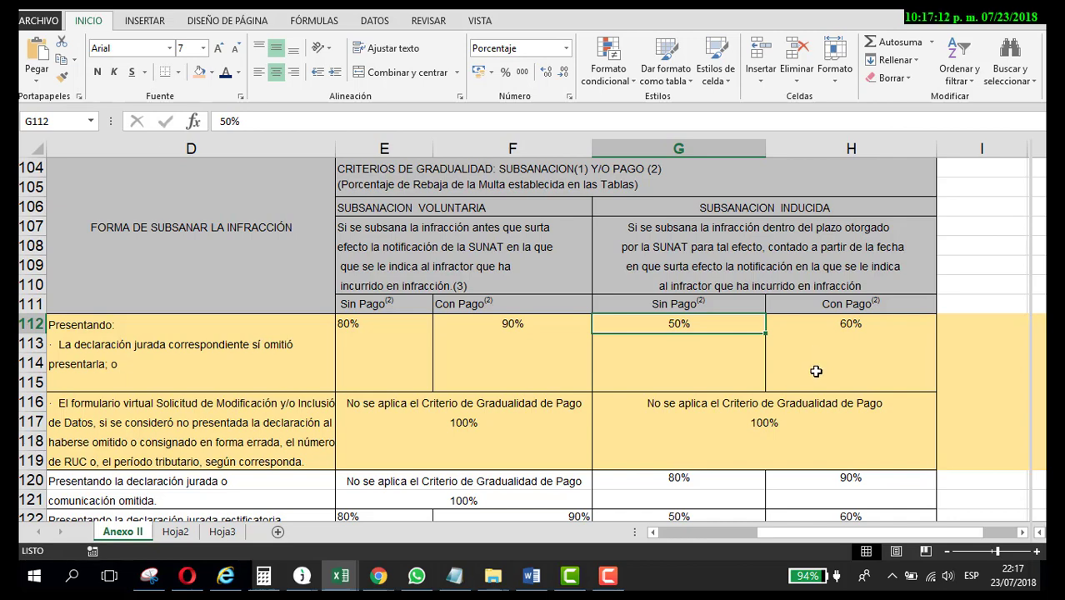
{"action": "left_click", "coordinate": [784, 208]}
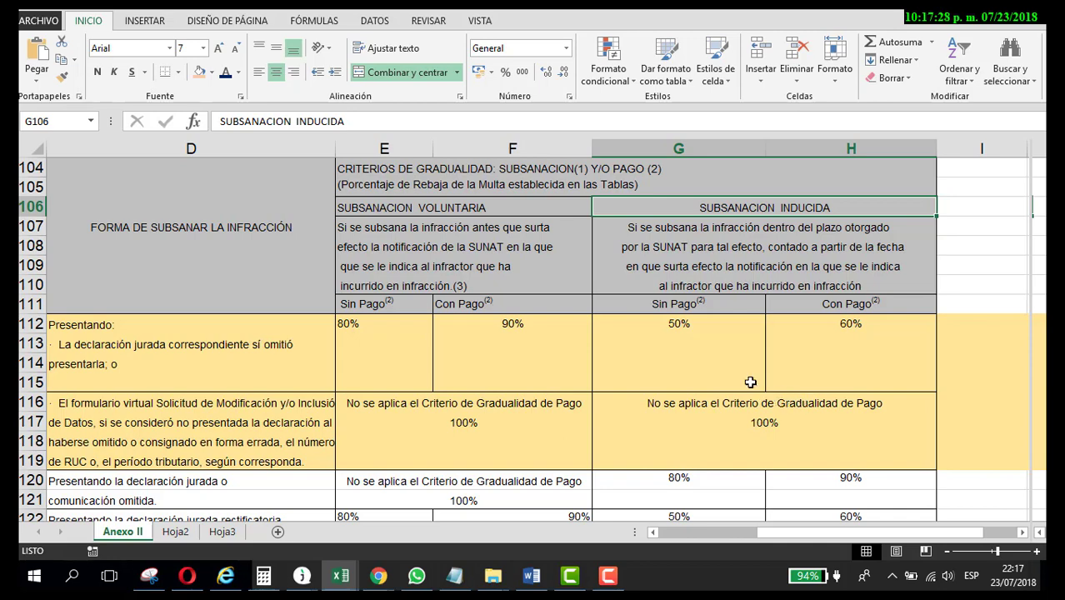
{"action": "left_click", "coordinate": [688, 320]}
{"action": "left_click", "coordinate": [821, 322]}
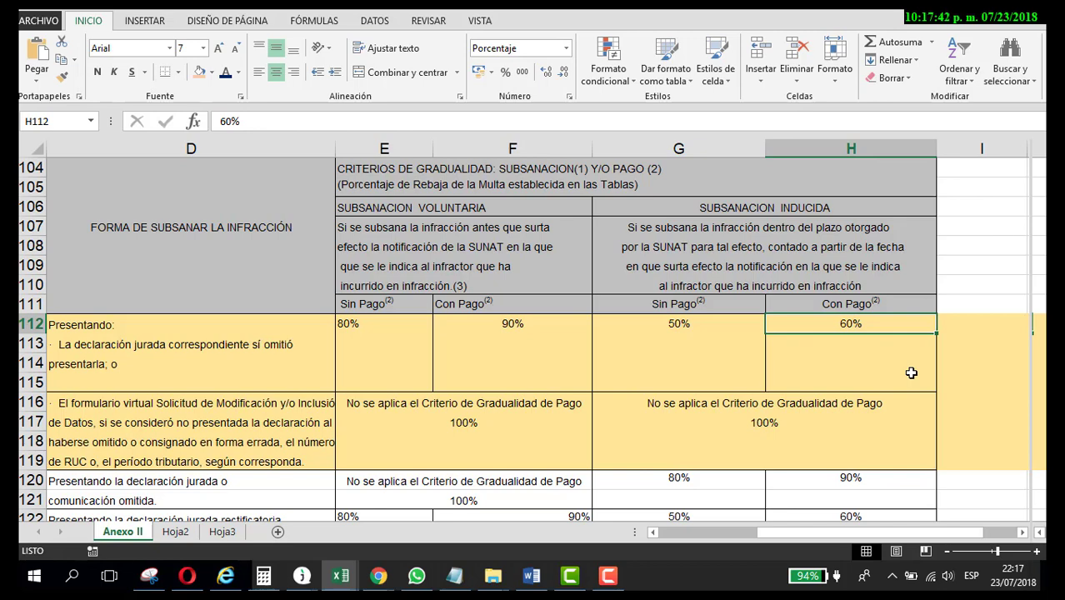
Switch to the art 176 numeral 1 TUO.xlsx workbook and reread the practical case in rows 6 and 7 of Hoja1.
{"action": "left_click", "coordinate": [336, 583]}
{"action": "left_click", "coordinate": [335, 502]}
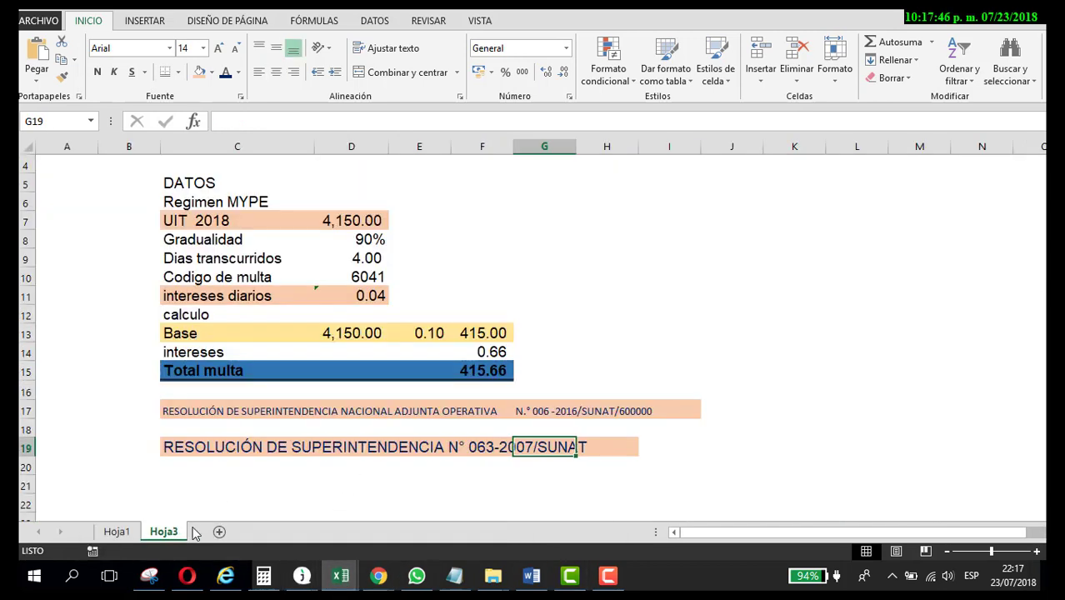
{"action": "left_click", "coordinate": [131, 530]}
{"action": "left_click", "coordinate": [723, 295]}
{"action": "left_click", "coordinate": [722, 278]}
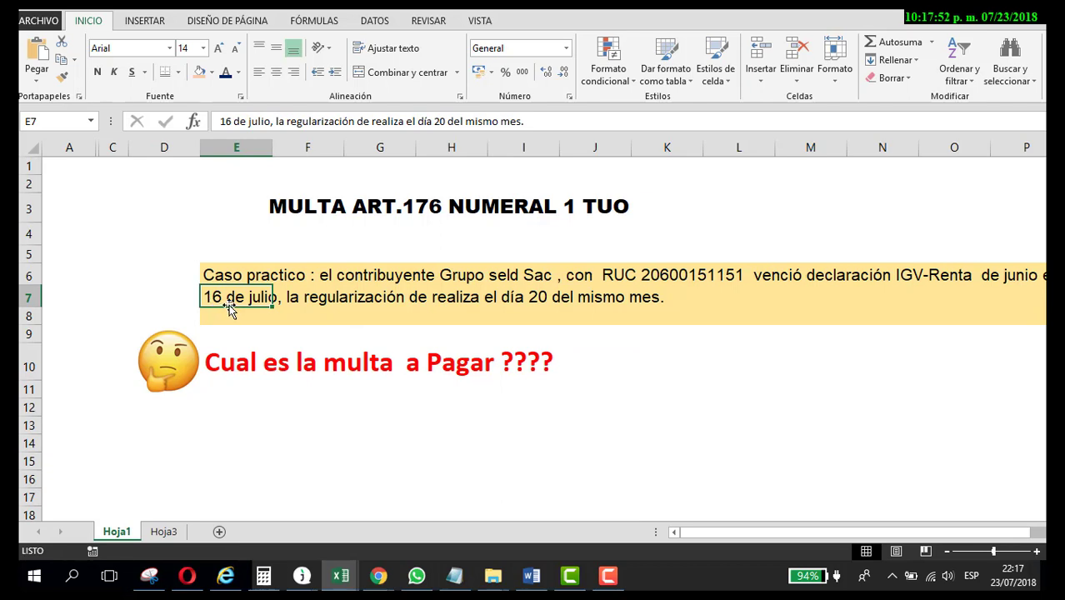
{"action": "left_click", "coordinate": [373, 298]}
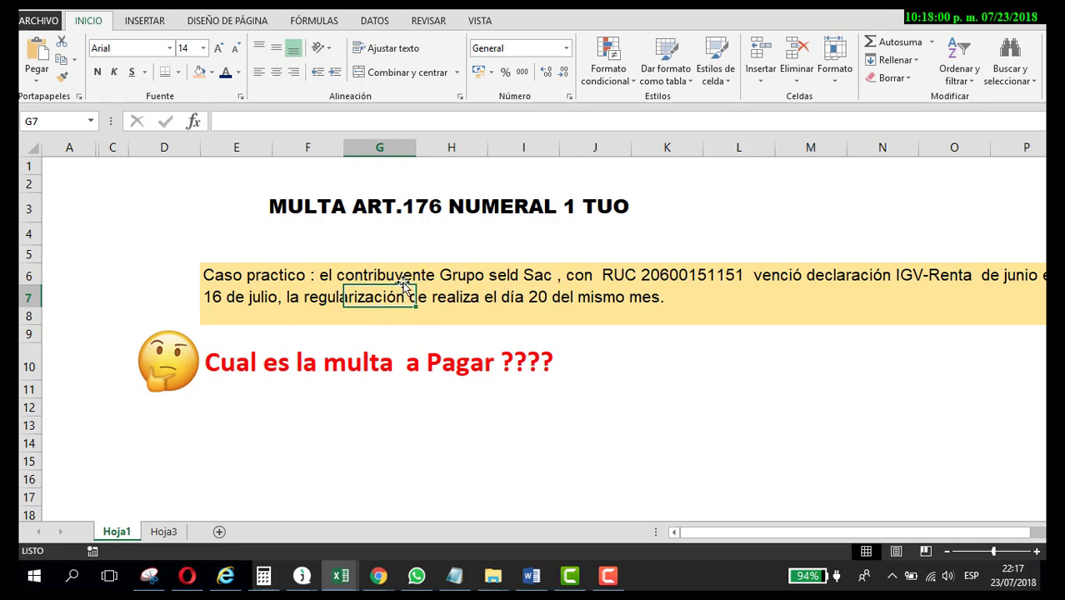
{"action": "left_click", "coordinate": [427, 276]}
{"action": "left_click", "coordinate": [532, 277]}
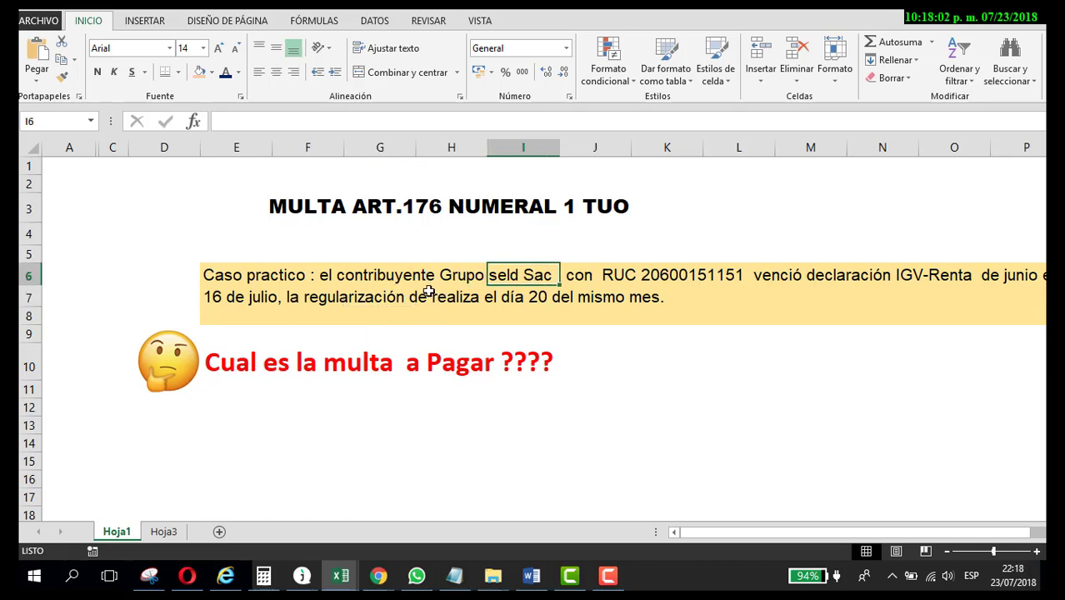
{"action": "left_click", "coordinate": [383, 300]}
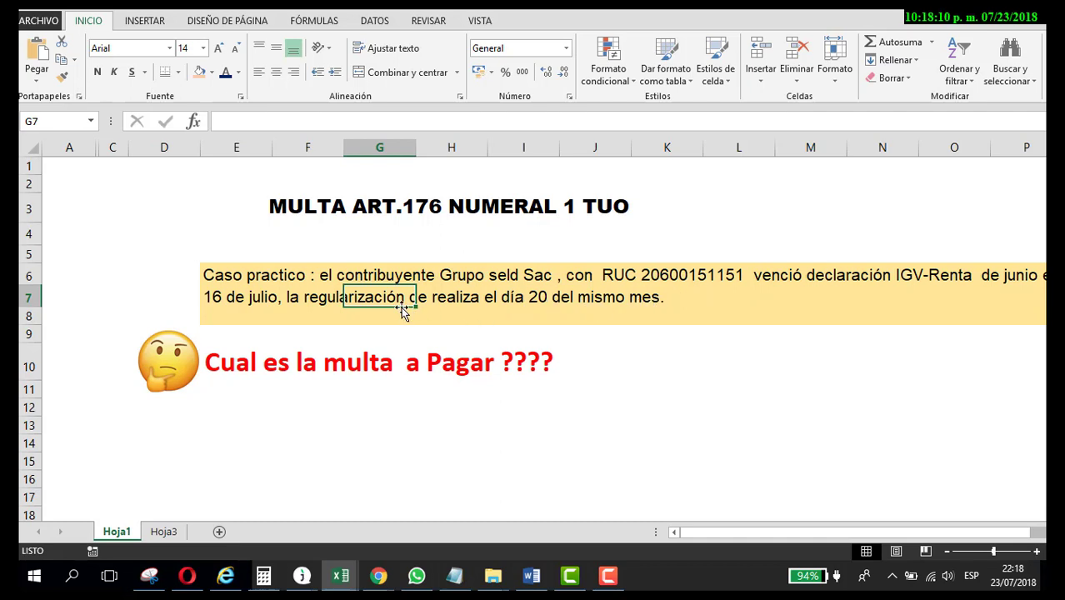
Enter the date 18/07/2018 in G12 of Hoja1 and shade the cell light orange.
{"action": "left_click", "coordinate": [400, 406]}
{"action": "type", "text": "1"}
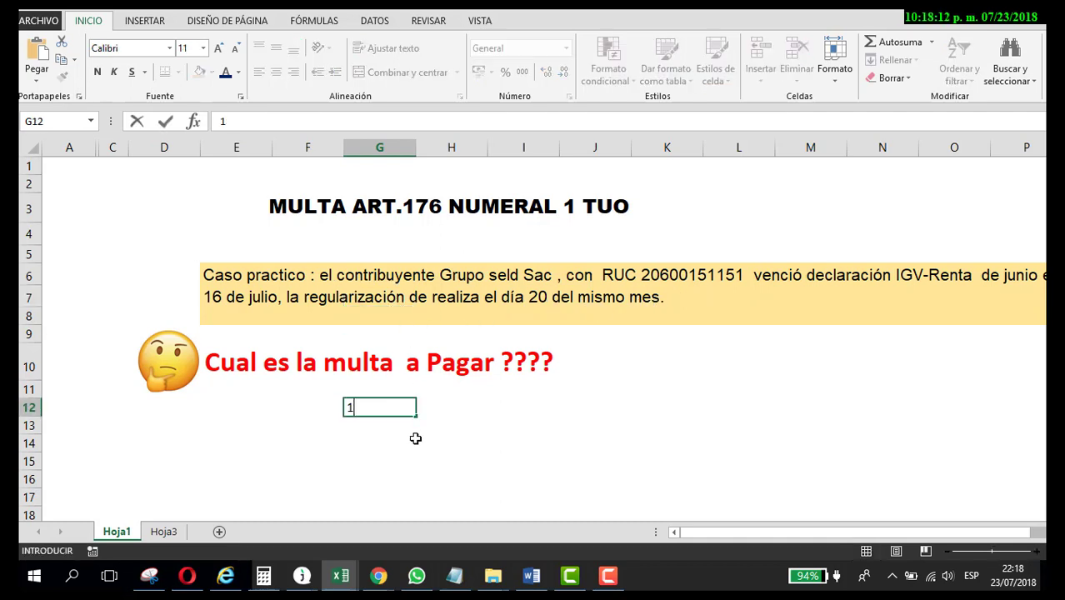
{"action": "type", "text": "8/2018"}
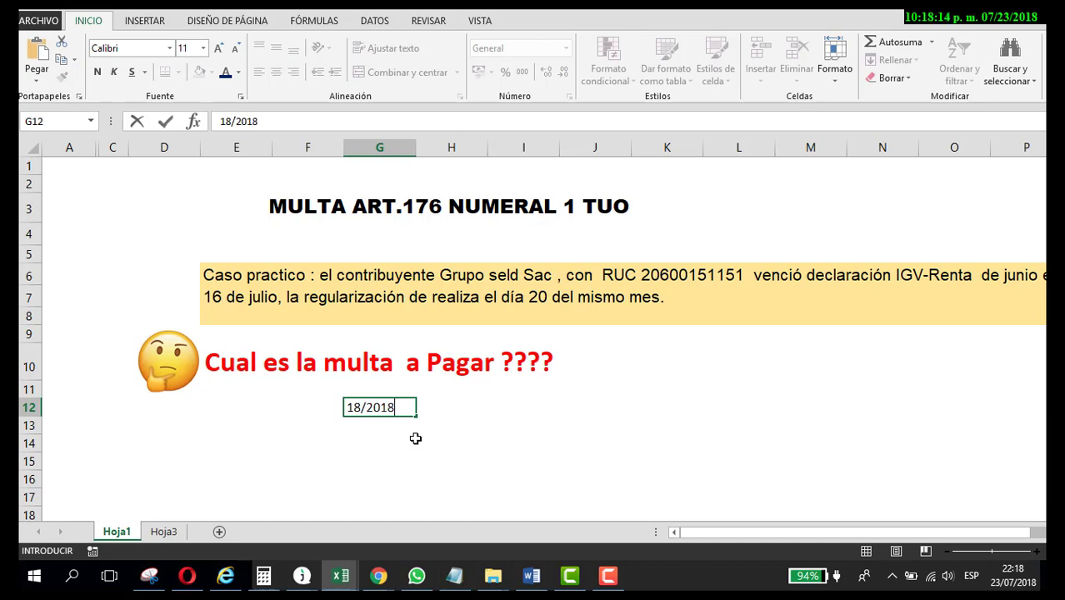
{"action": "key", "text": "BackSpace"}
{"action": "key", "text": "BackSpace"}
{"action": "key", "text": "BackSpace"}
{"action": "key", "text": "BackSpace"}
{"action": "type", "text": "07/2018"}
{"action": "key", "text": "Return"}
{"action": "key", "text": "Up"}
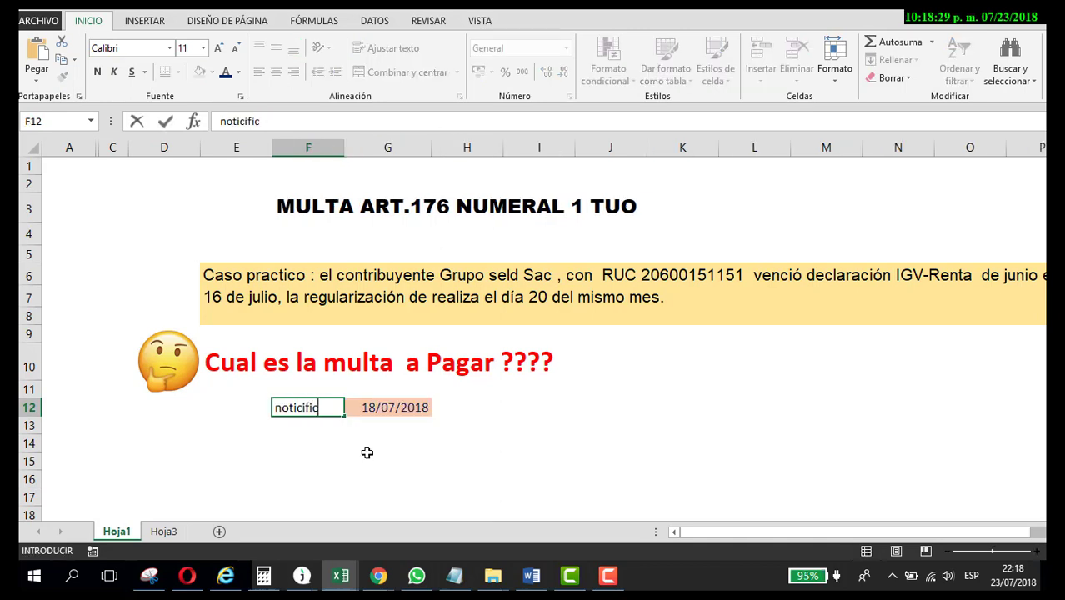
Label the date with the text "noticifición" in F12.
{"action": "type", "text": "io"}
{"action": "type", "text": "ón"}
{"action": "key", "text": "Return"}
{"action": "key", "text": "Up"}
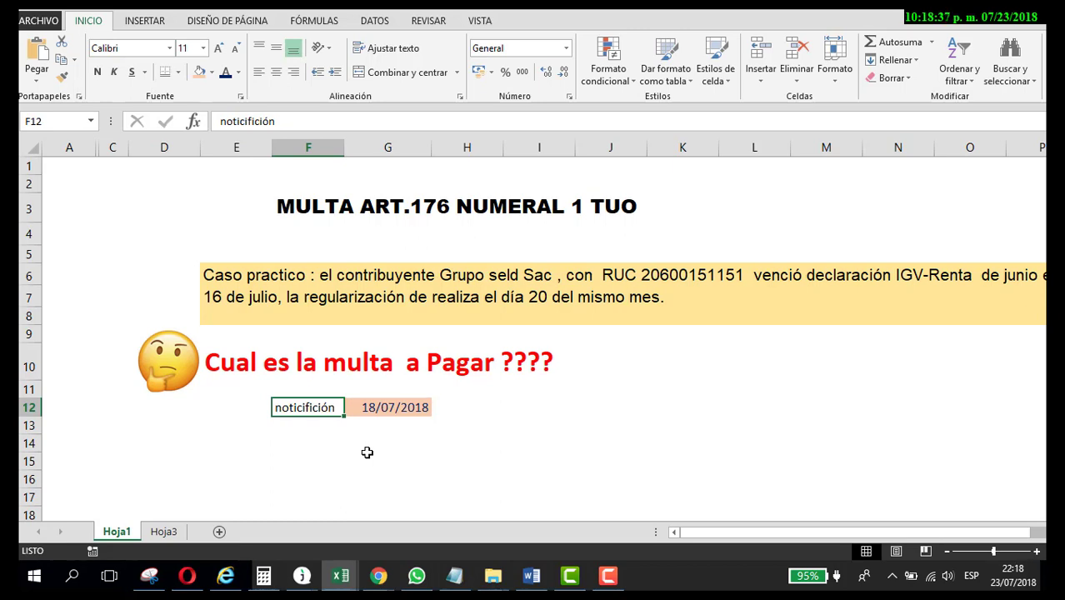
Enter the date 19/07/2018 in H12 and widen column H to fit it.
{"action": "key", "text": "Right"}
{"action": "key", "text": "Left"}
{"action": "key", "text": "Right"}
{"action": "key", "text": "Right"}
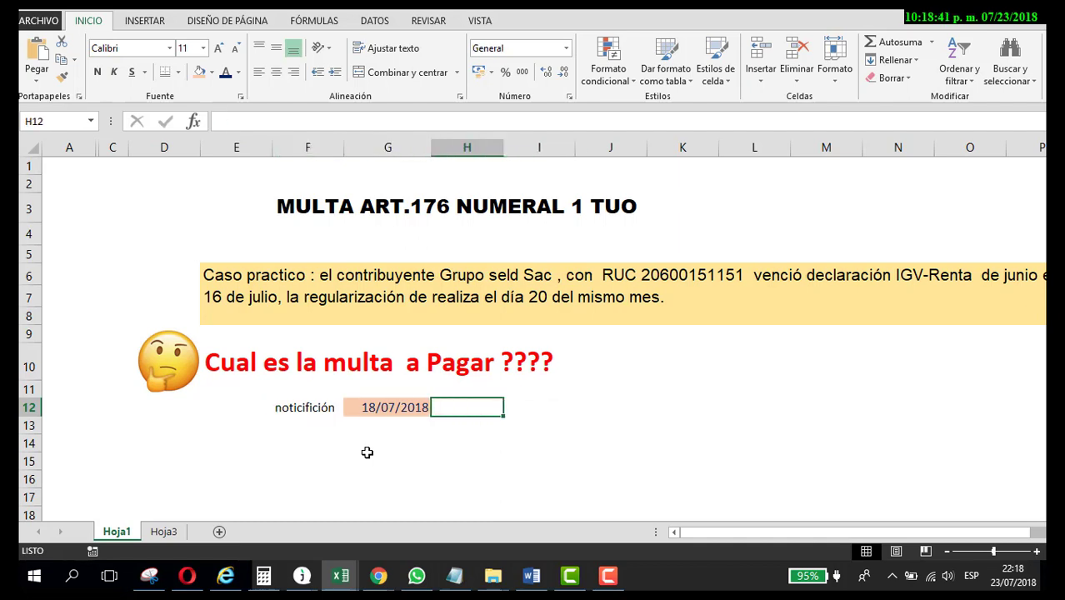
{"action": "type", "text": "1"}
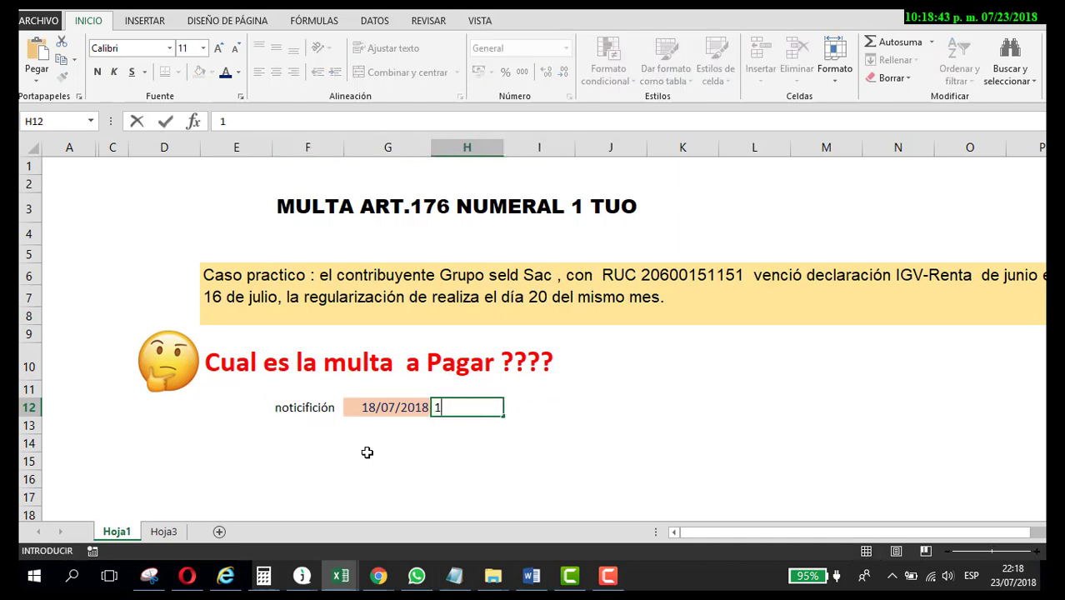
{"action": "type", "text": "19/07/2018"}
{"action": "key", "text": "Return"}
{"action": "key", "text": "Up"}
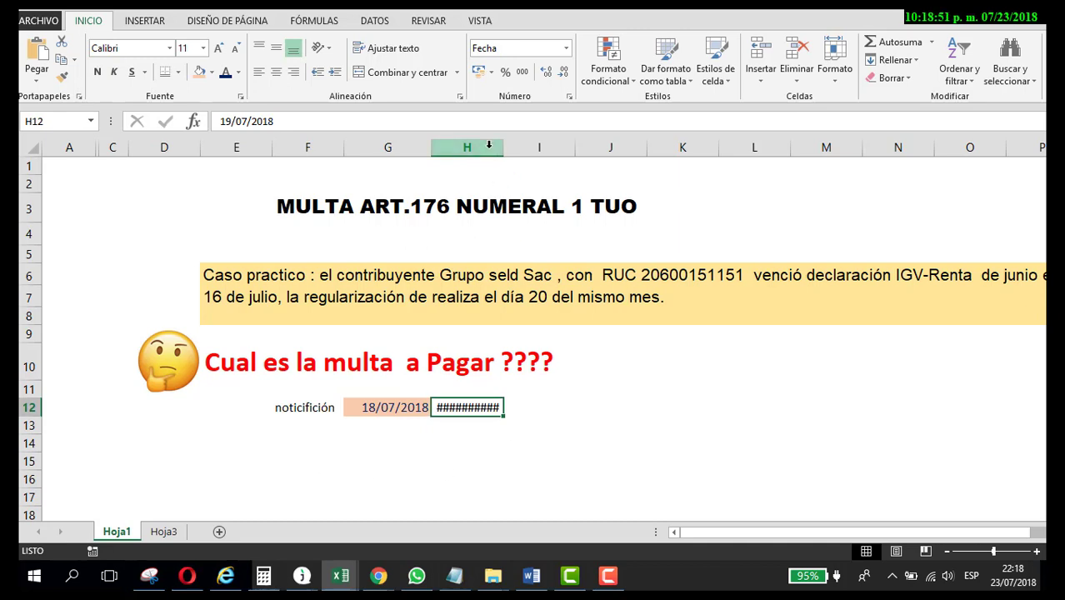
{"action": "left_click_drag", "start_coordinate": [503, 148], "coordinate": [514, 149]}
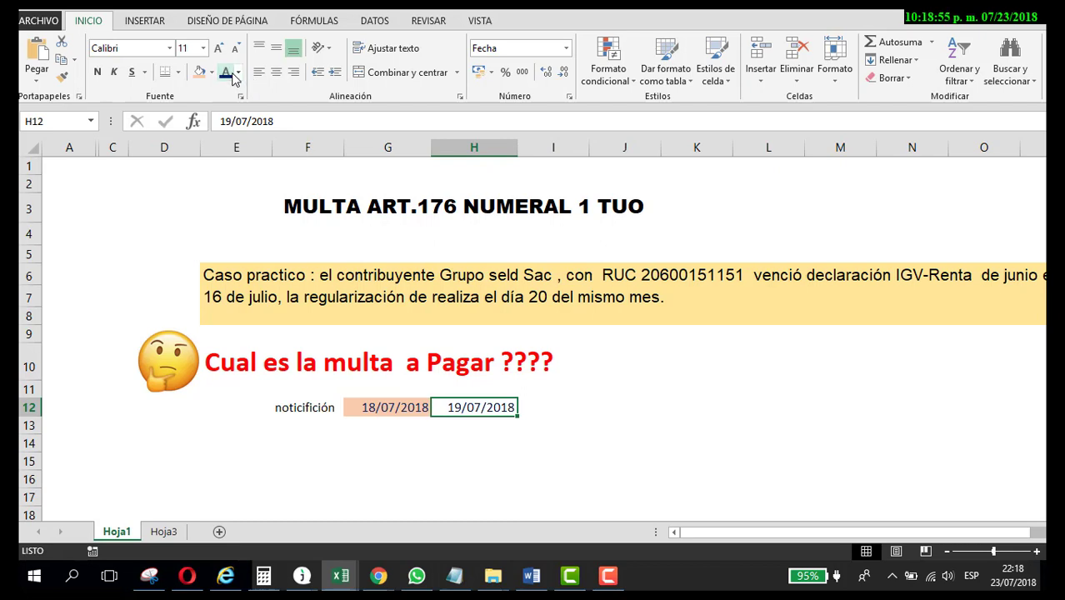
Shade the 19/07/2018 date cell H12 with a blue fill.
{"action": "left_click", "coordinate": [200, 72]}
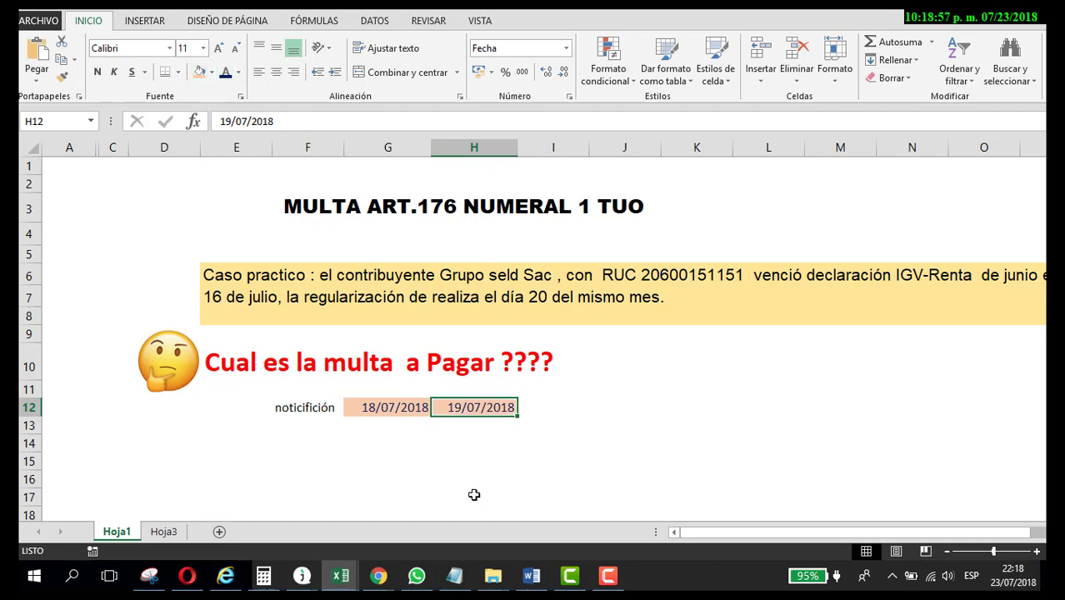
{"action": "left_click", "coordinate": [212, 73]}
{"action": "left_click", "coordinate": [280, 191]}
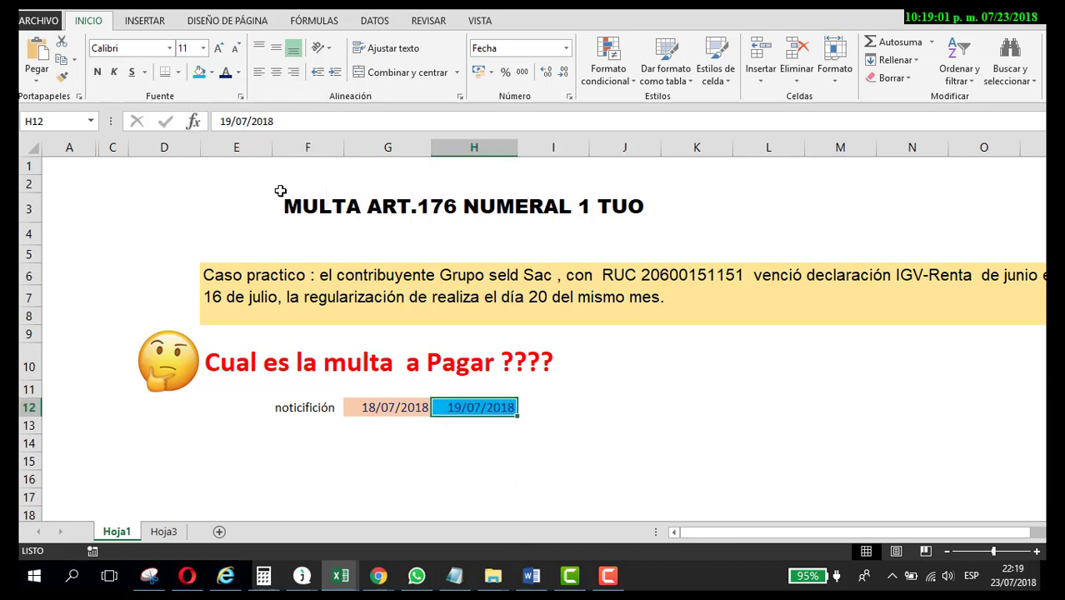
Check the date in G12, then switch to the REsolucion 063 2017 workbook and review the reductions in E112 through H112.
{"action": "left_click", "coordinate": [412, 413]}
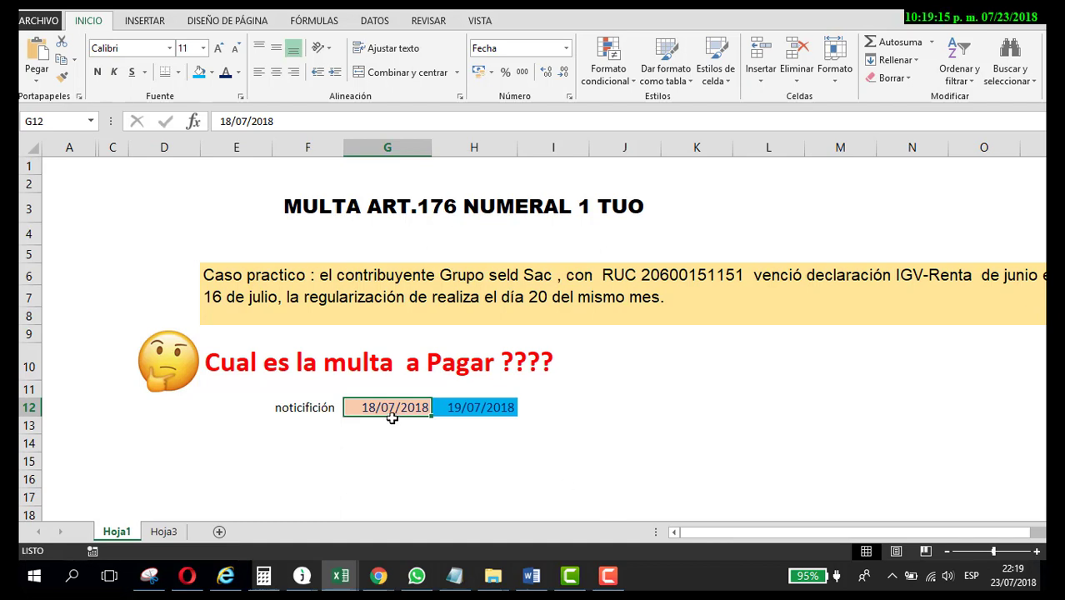
{"action": "left_click", "coordinate": [340, 578]}
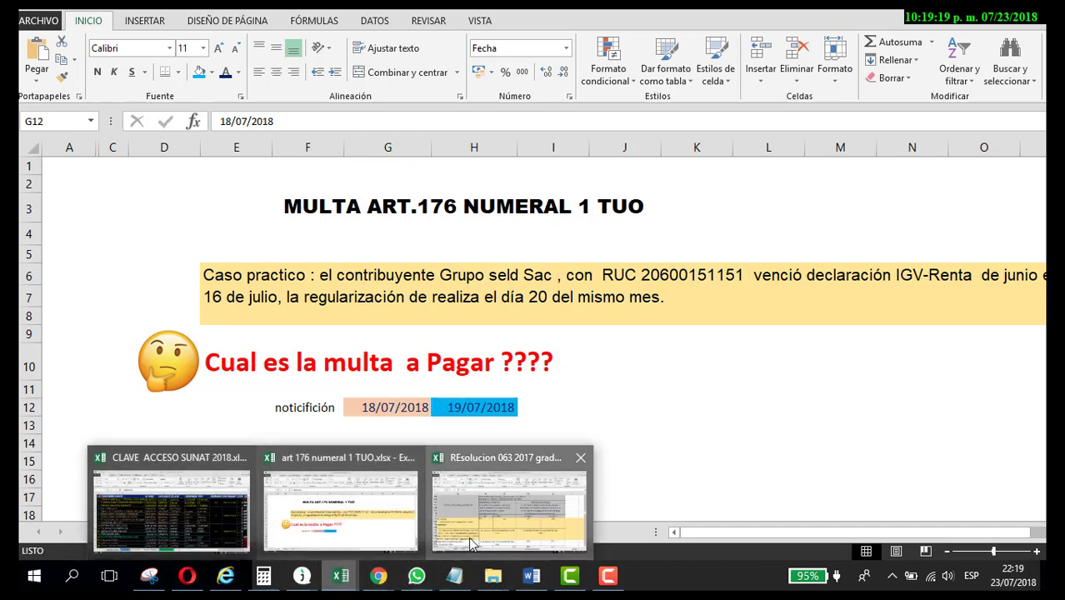
{"action": "left_click", "coordinate": [468, 537]}
{"action": "left_click", "coordinate": [363, 329]}
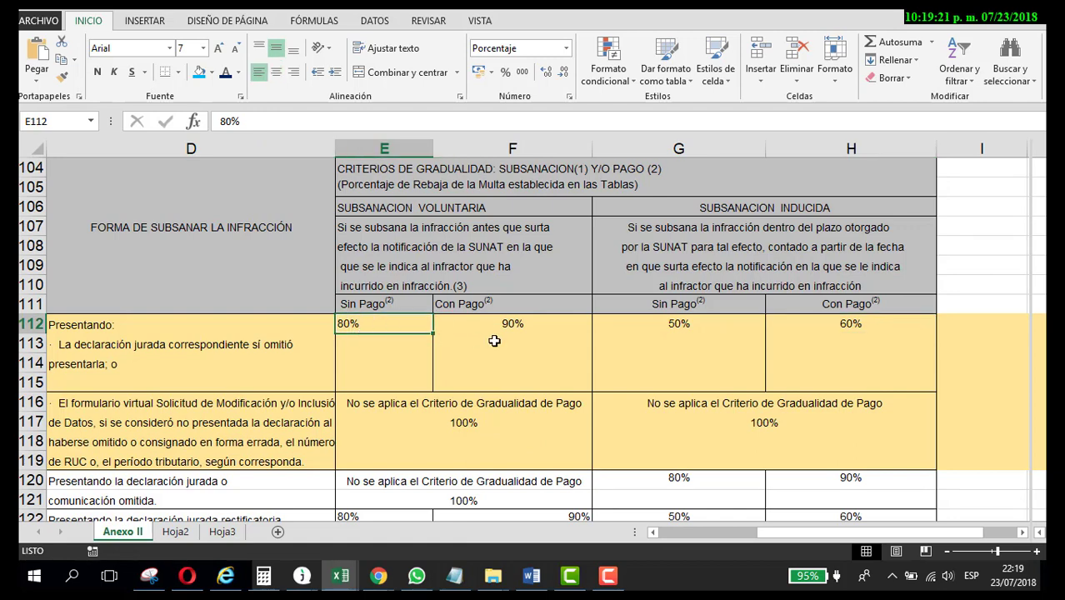
{"action": "left_click", "coordinate": [530, 330]}
{"action": "left_click", "coordinate": [679, 331]}
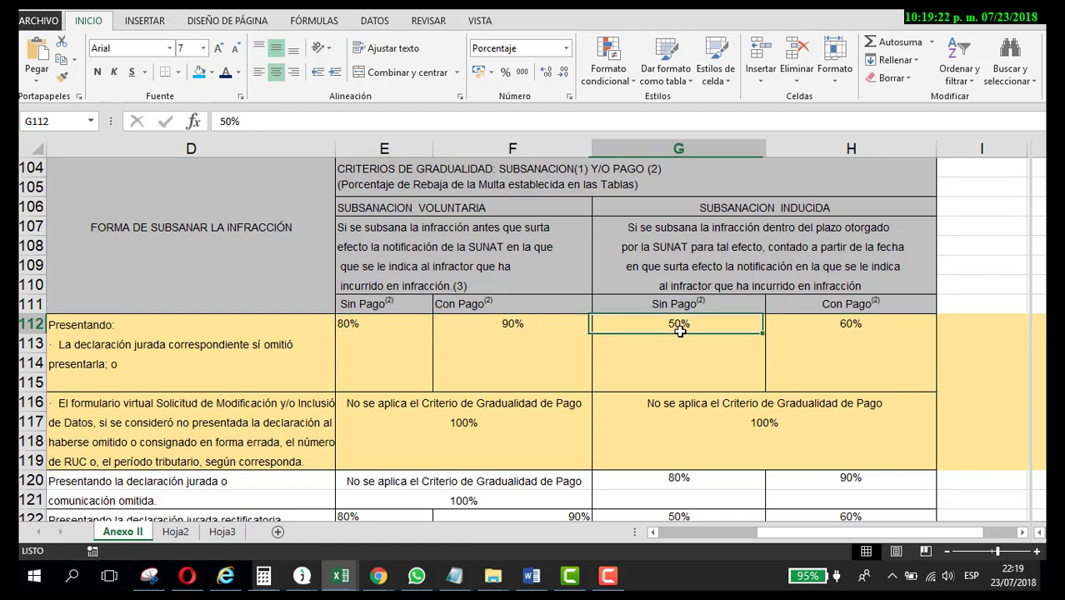
{"action": "left_click", "coordinate": [871, 327]}
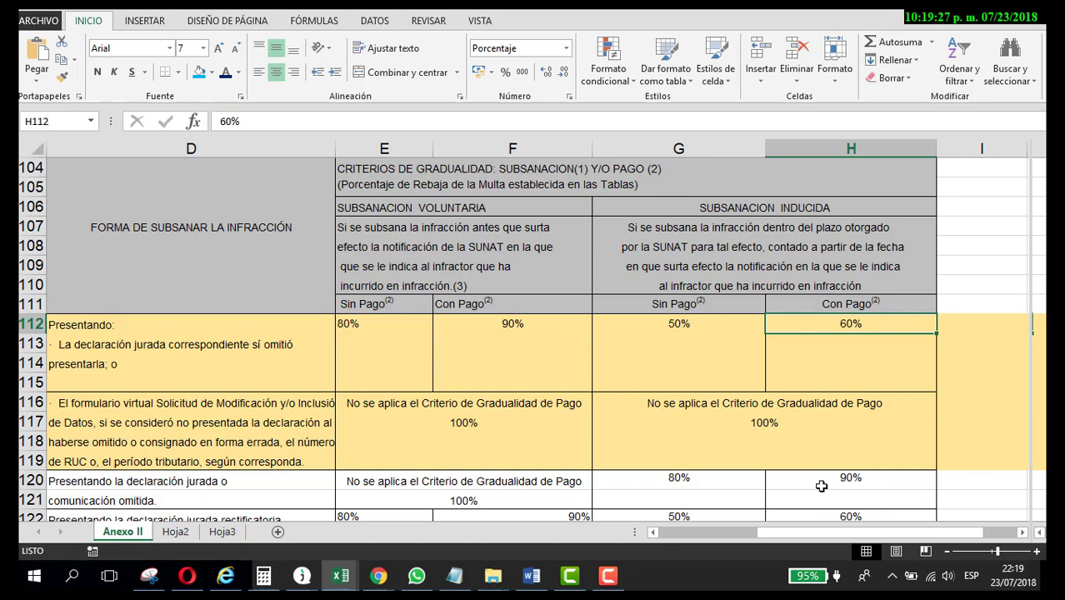
{"action": "left_click_drag", "start_coordinate": [805, 533], "coordinate": [500, 575]}
Return to the art 176 numeral 1 TUO.xlsx workbook and review the notification label and dates in F12:H12.
{"action": "mouse_move", "coordinate": [343, 577]}
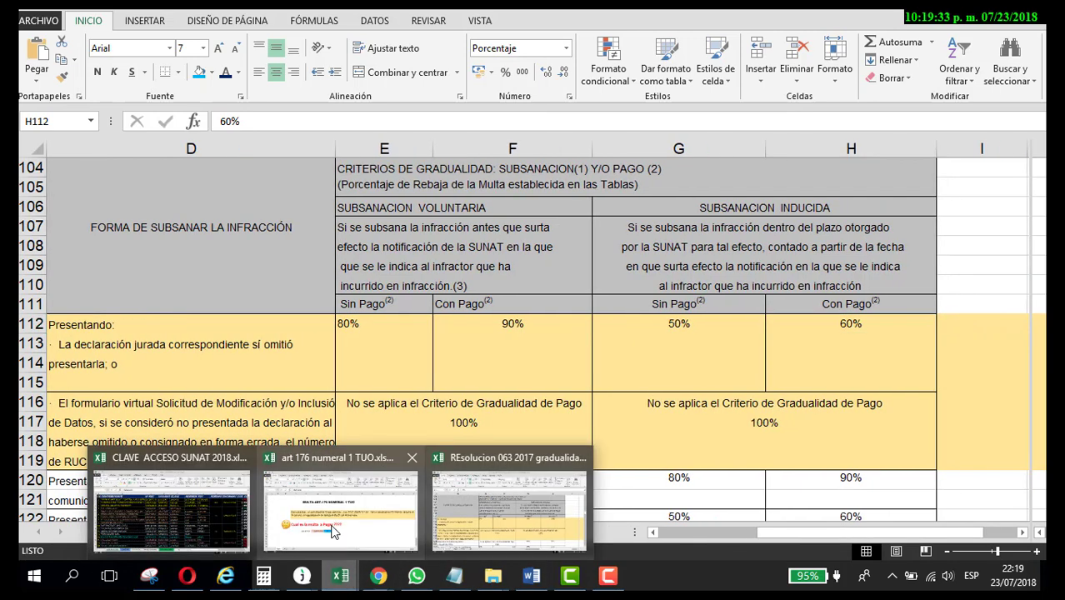
{"action": "left_click", "coordinate": [340, 509]}
{"action": "key", "text": "Down"}
{"action": "key", "text": "Down"}
{"action": "left_click_drag", "start_coordinate": [287, 408], "coordinate": [500, 410]}
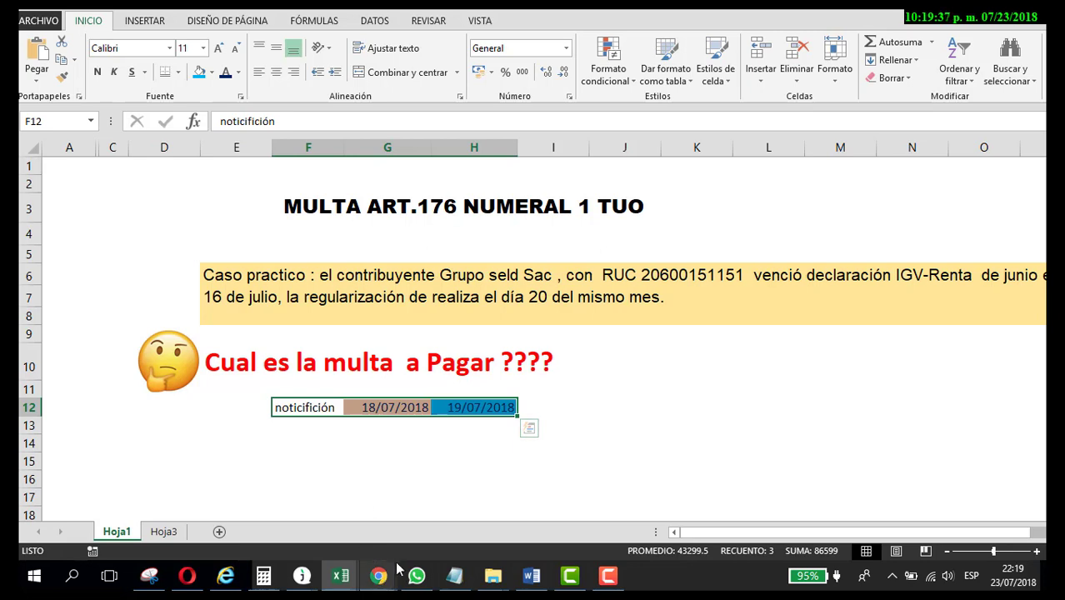
{"action": "left_click", "coordinate": [408, 460]}
{"action": "left_click", "coordinate": [398, 413]}
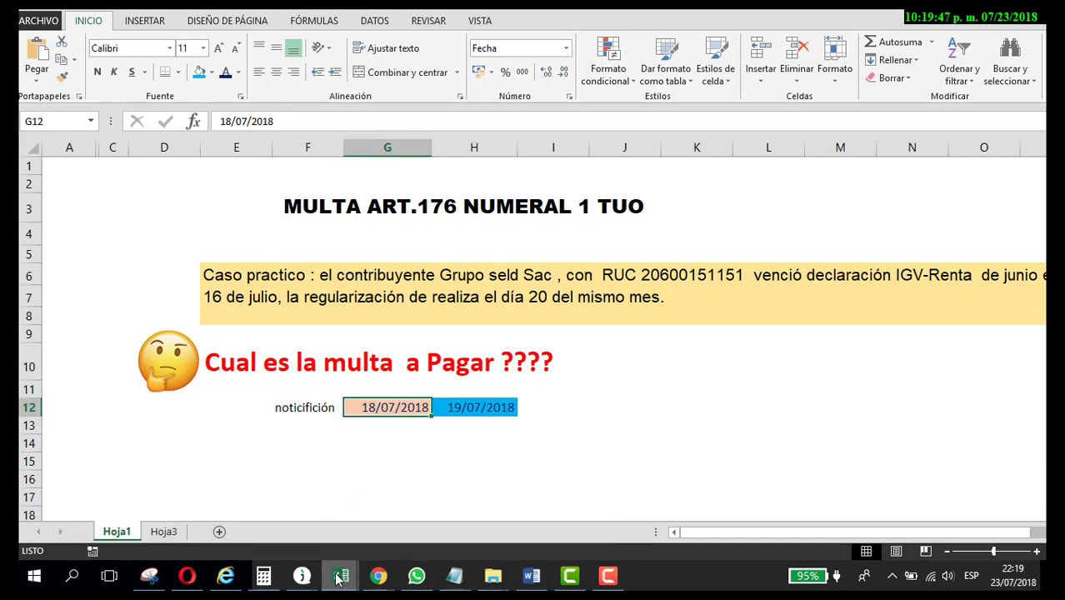
Switch to the REsolucion 063 2017 workbook and shade the voluntary Con Pago cell F112 blue.
{"action": "left_click", "coordinate": [493, 515]}
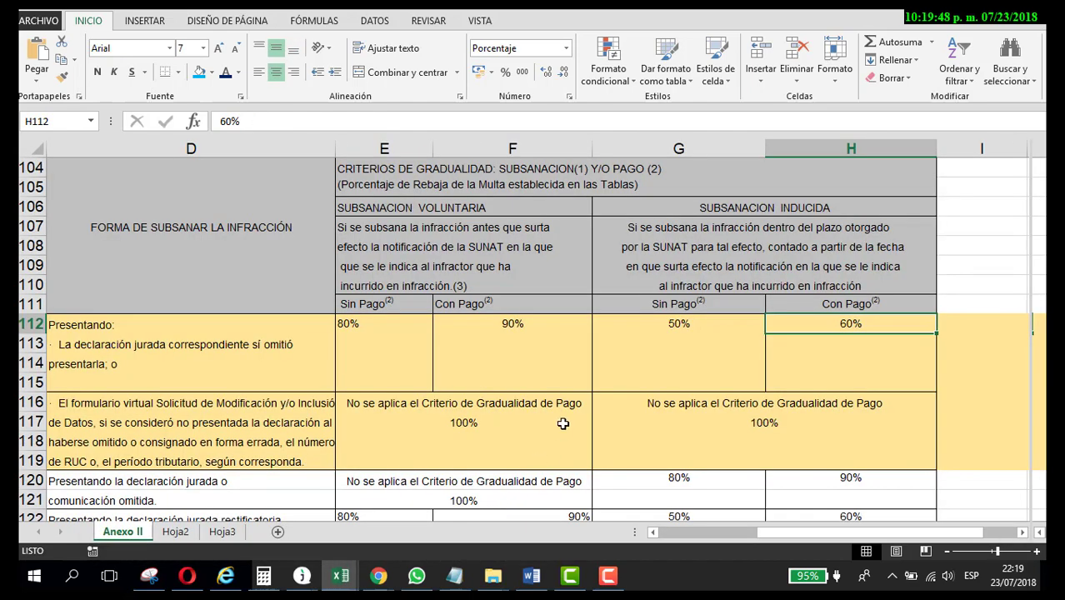
{"action": "left_click", "coordinate": [508, 325]}
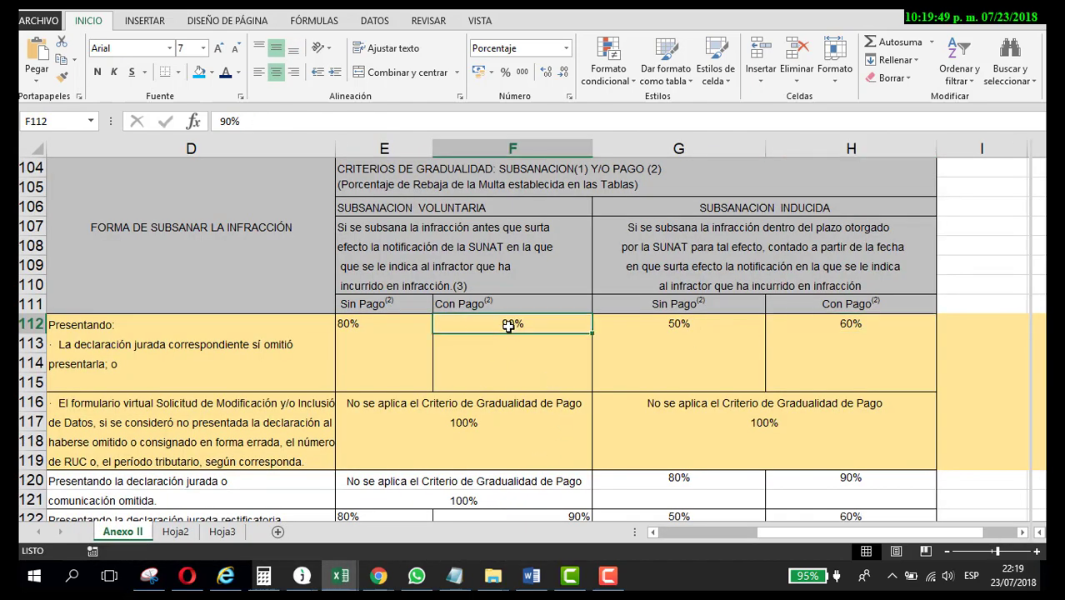
{"action": "left_click", "coordinate": [200, 72]}
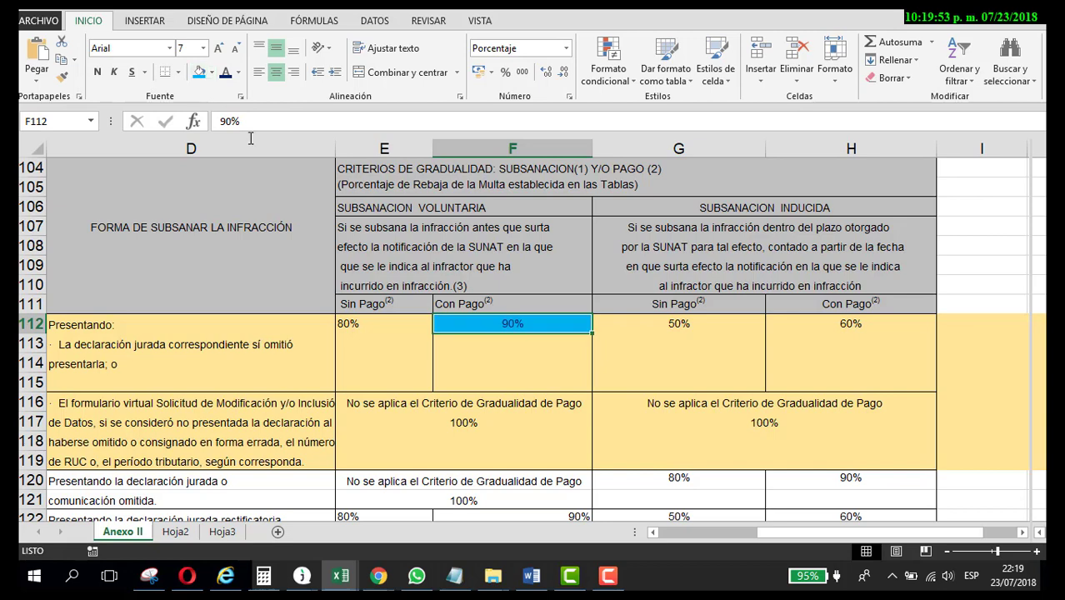
Switch to the art 176 numeral 1 TUO.xlsx workbook and compare the two notification dates in G12 and H12.
{"action": "left_click", "coordinate": [333, 512]}
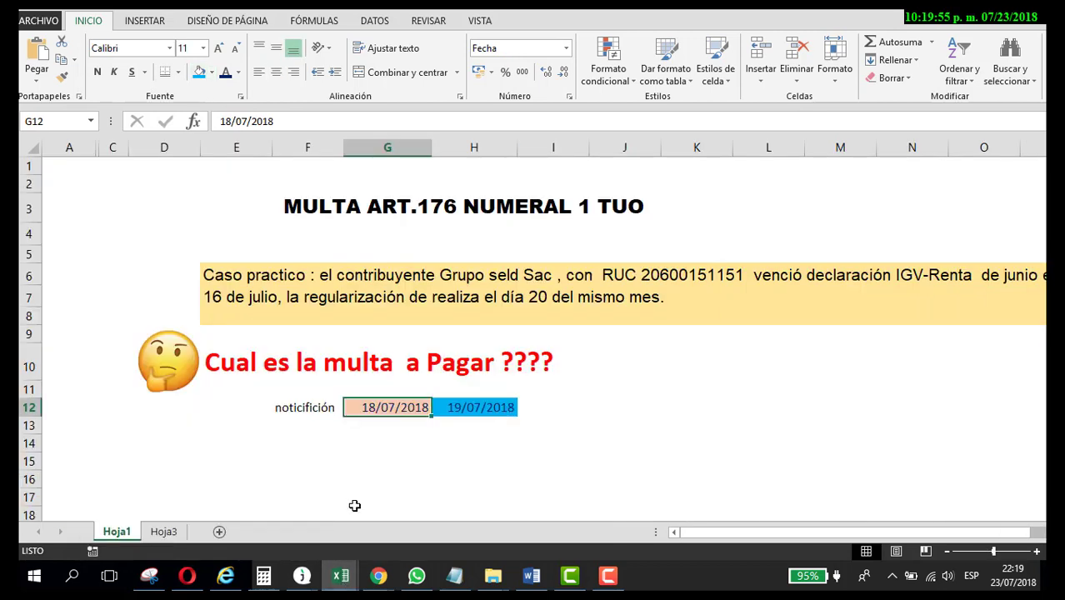
{"action": "left_click", "coordinate": [488, 407]}
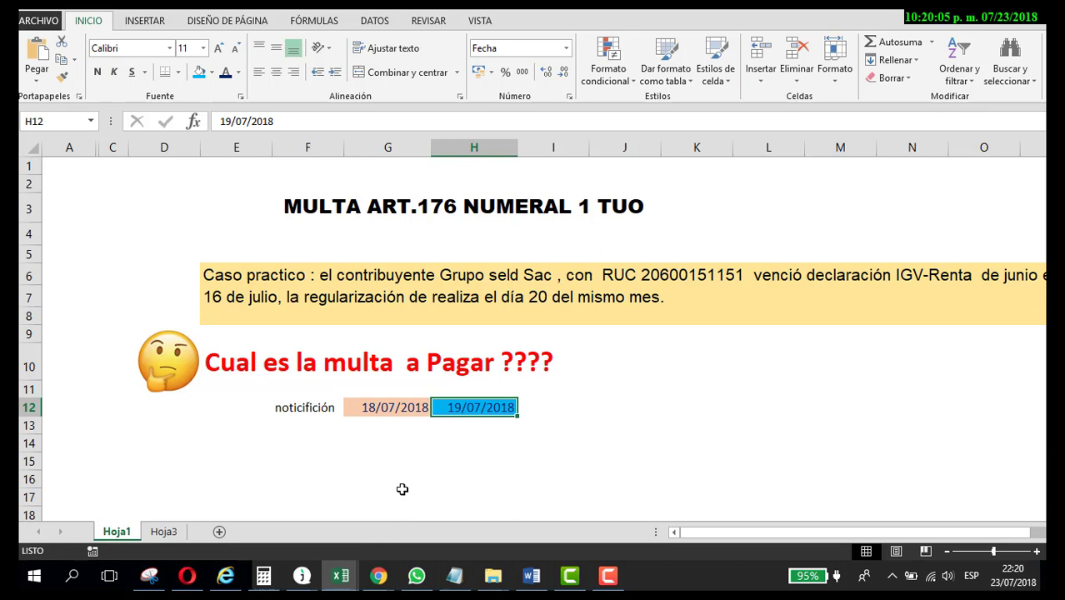
{"action": "left_click", "coordinate": [408, 403]}
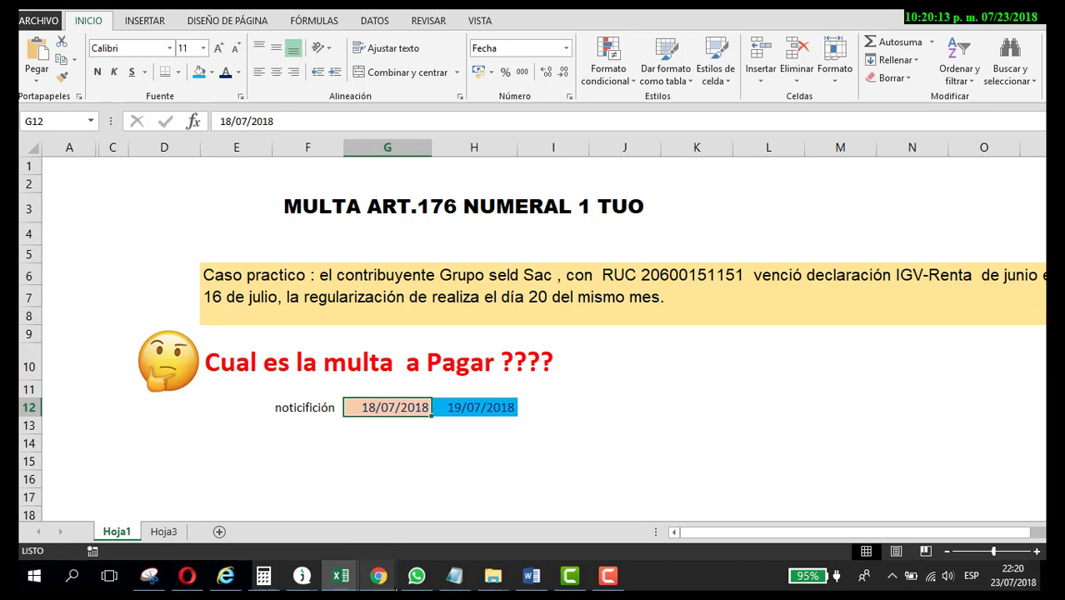
{"action": "left_click", "coordinate": [333, 443]}
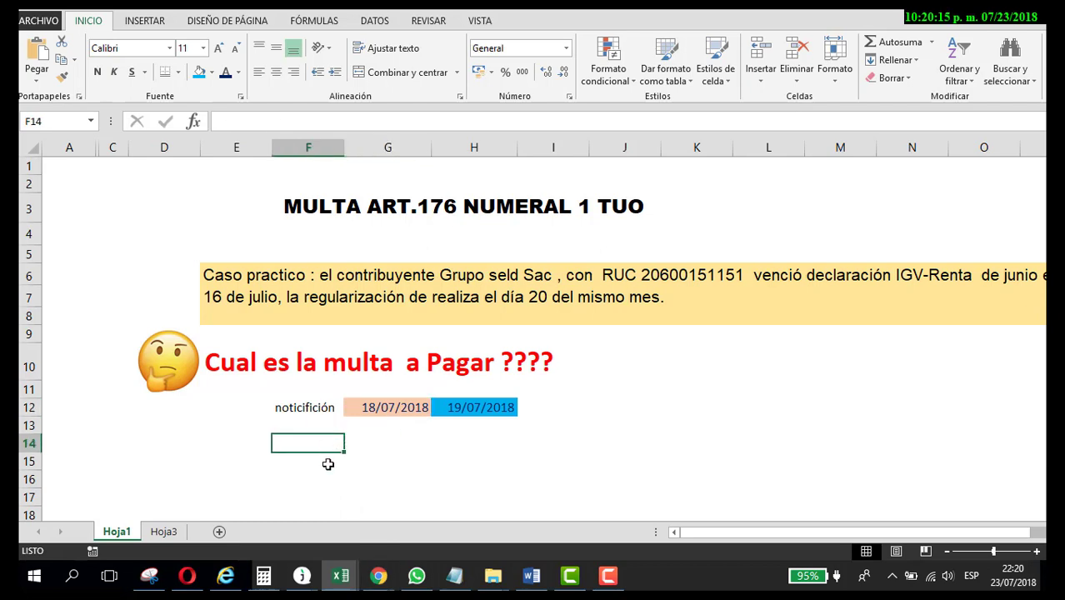
{"action": "left_click_drag", "start_coordinate": [283, 407], "coordinate": [492, 407]}
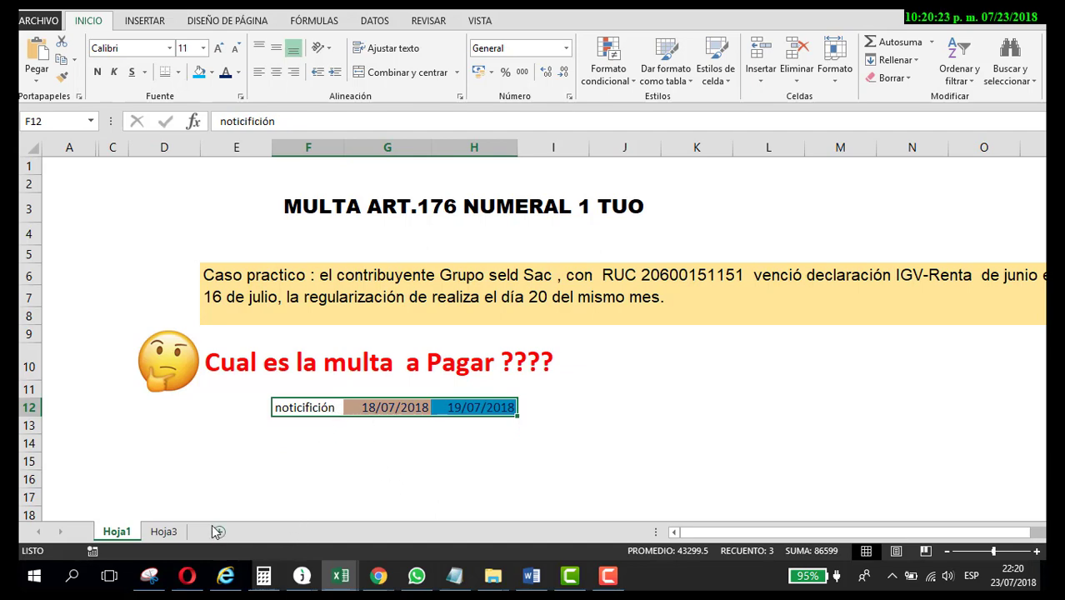
On sheet Hoja3, enter 50% in E7 beside the UIT 2018 amount and point out that row.
{"action": "left_click", "coordinate": [164, 531]}
{"action": "left_click", "coordinate": [352, 221]}
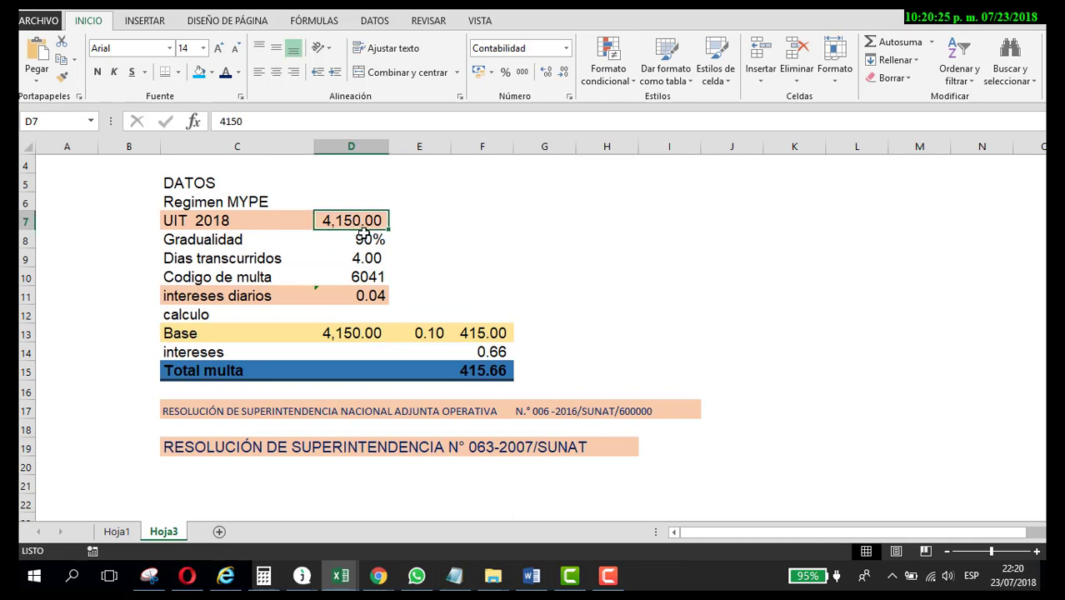
{"action": "left_click", "coordinate": [407, 220]}
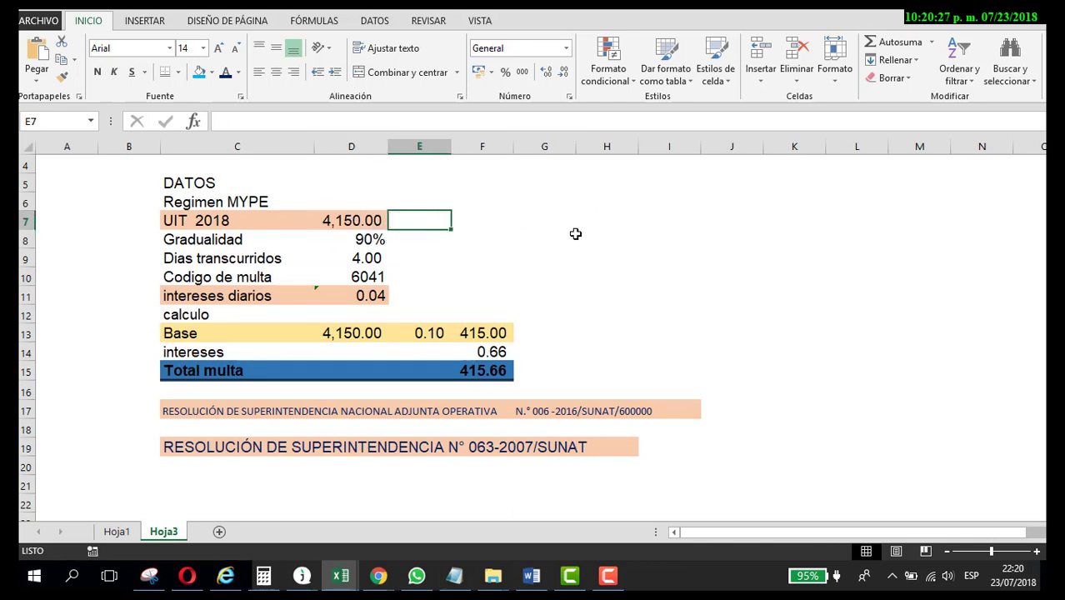
{"action": "type", "text": "50"}
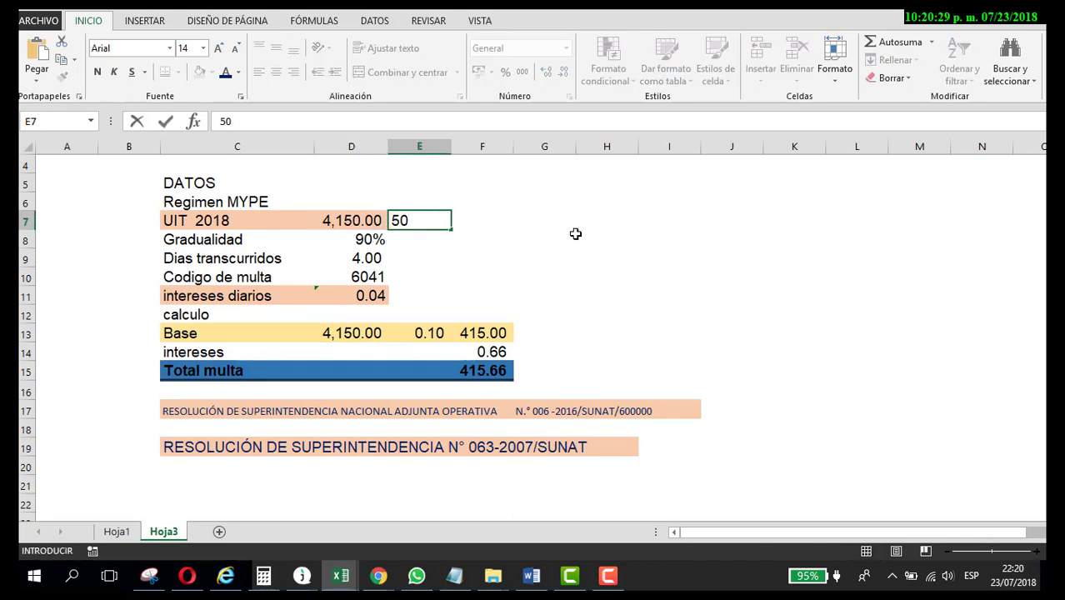
{"action": "type", "text": "%"}
{"action": "key", "text": "Return"}
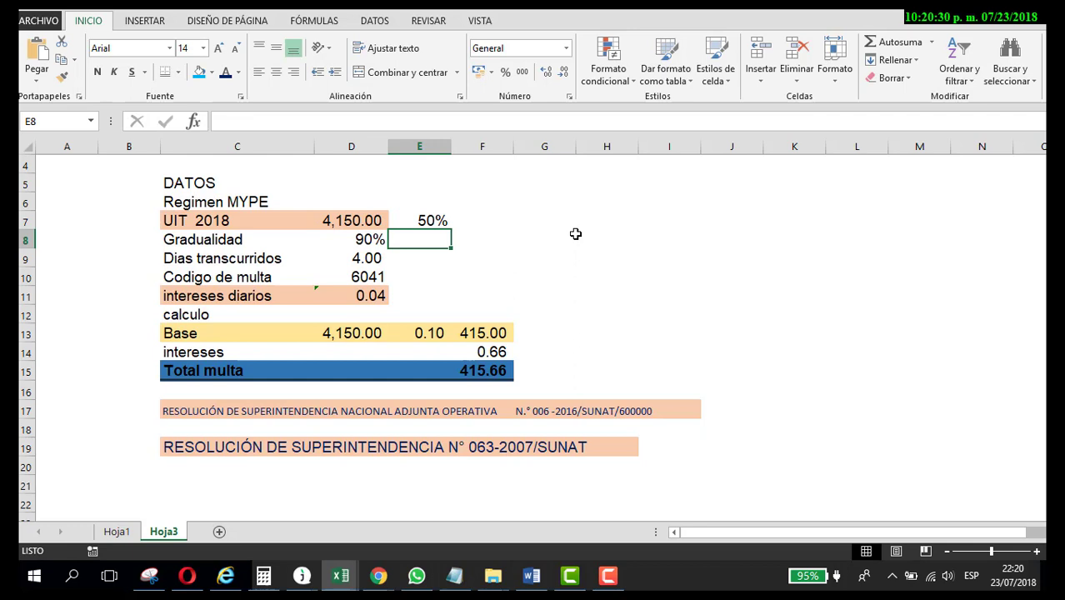
{"action": "left_click", "coordinate": [431, 219]}
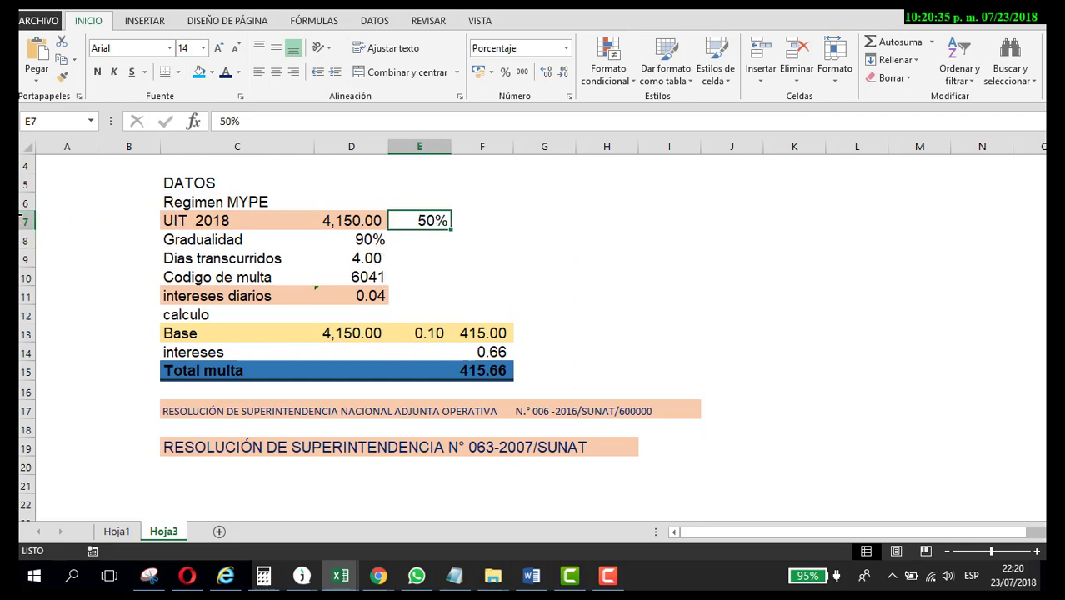
{"action": "left_click", "coordinate": [22, 222]}
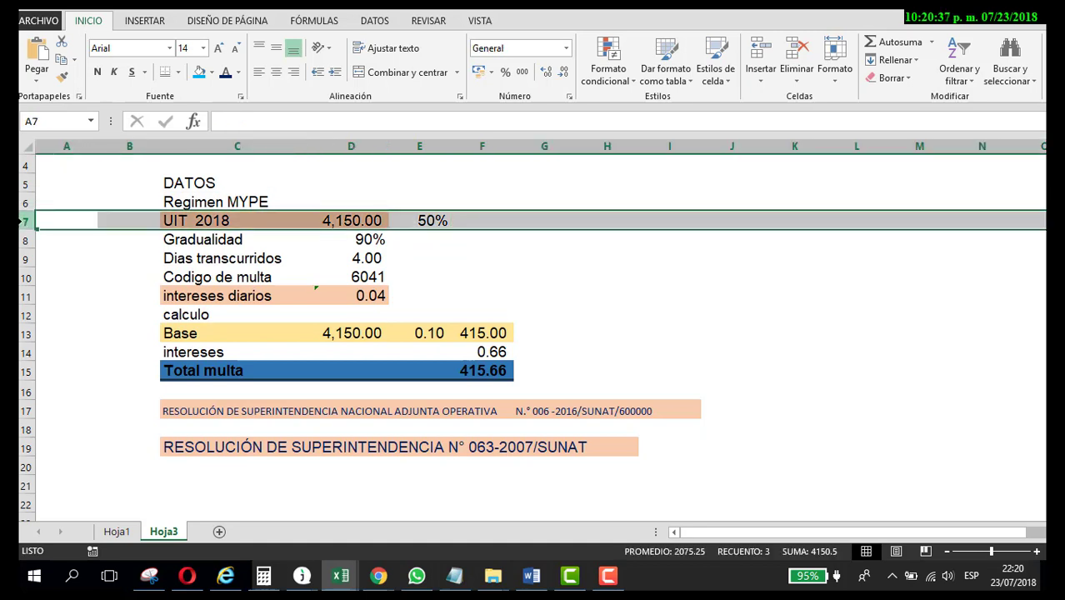
{"action": "left_click", "coordinate": [439, 220]}
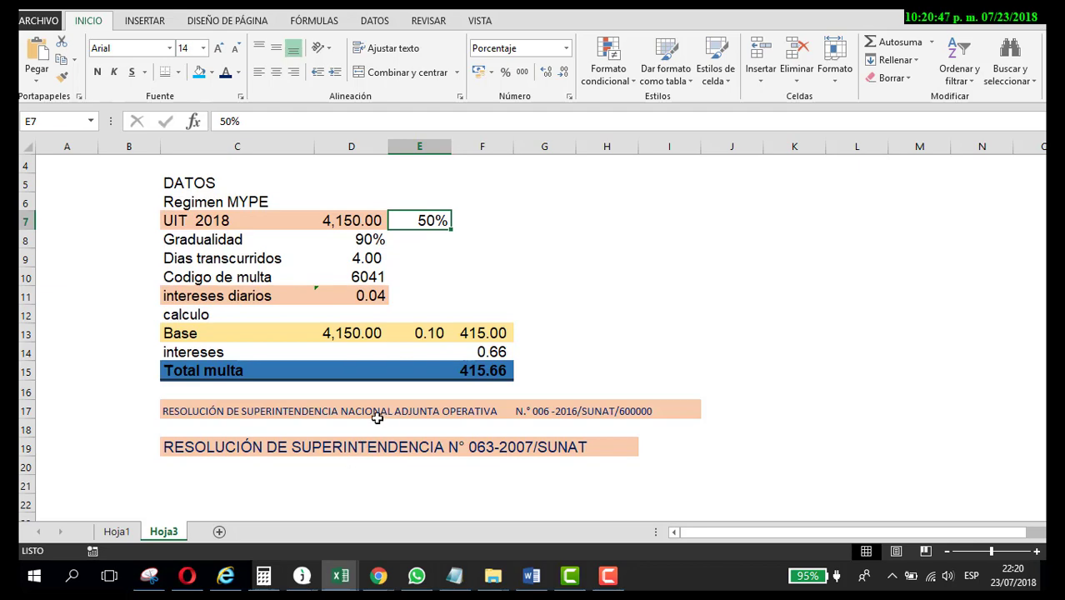
Return to sheet Hoja1 and review the fine title in E3 and the practical case text in E6.
{"action": "left_click", "coordinate": [131, 532]}
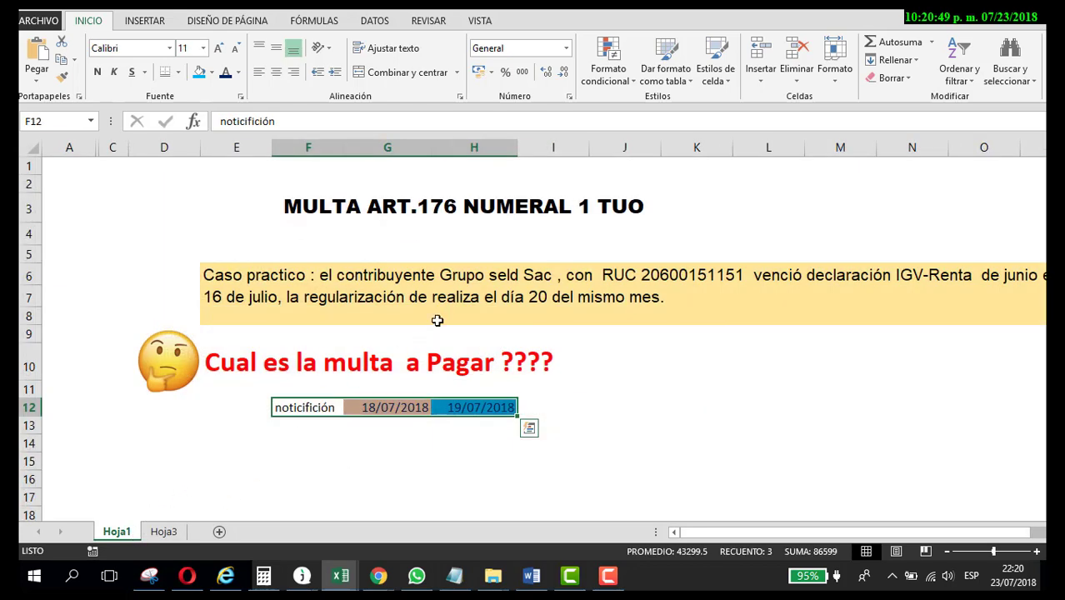
{"action": "left_click", "coordinate": [344, 207]}
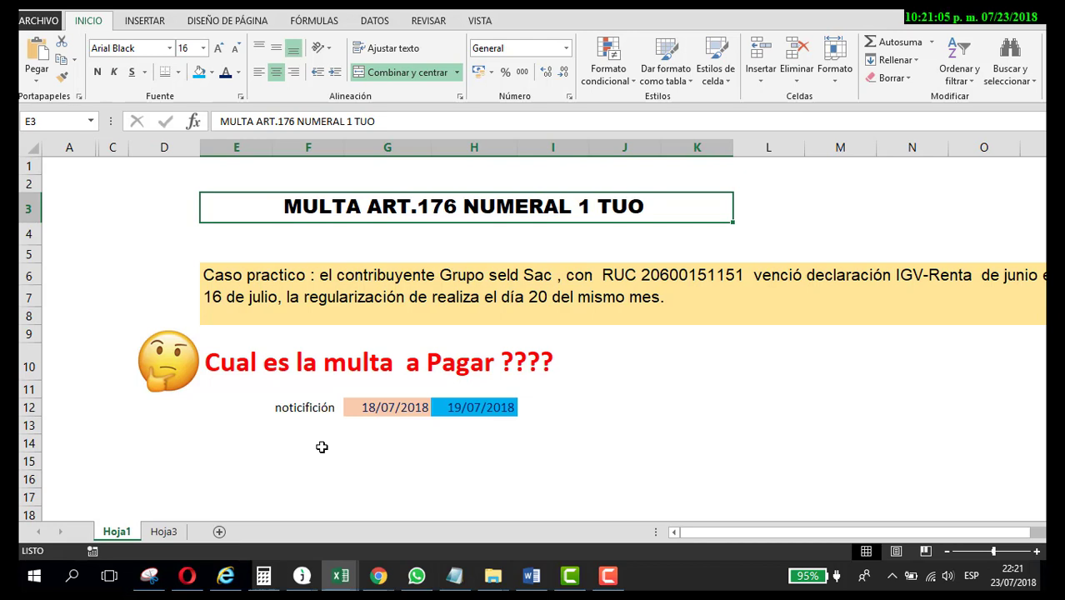
{"action": "left_click", "coordinate": [263, 276]}
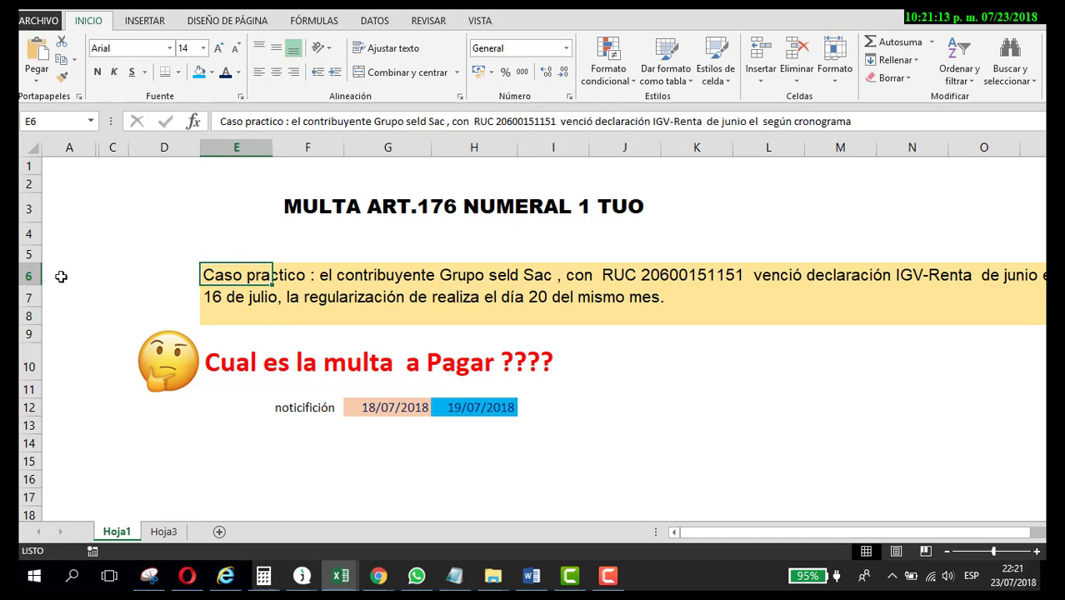
{"action": "left_click", "coordinate": [32, 254]}
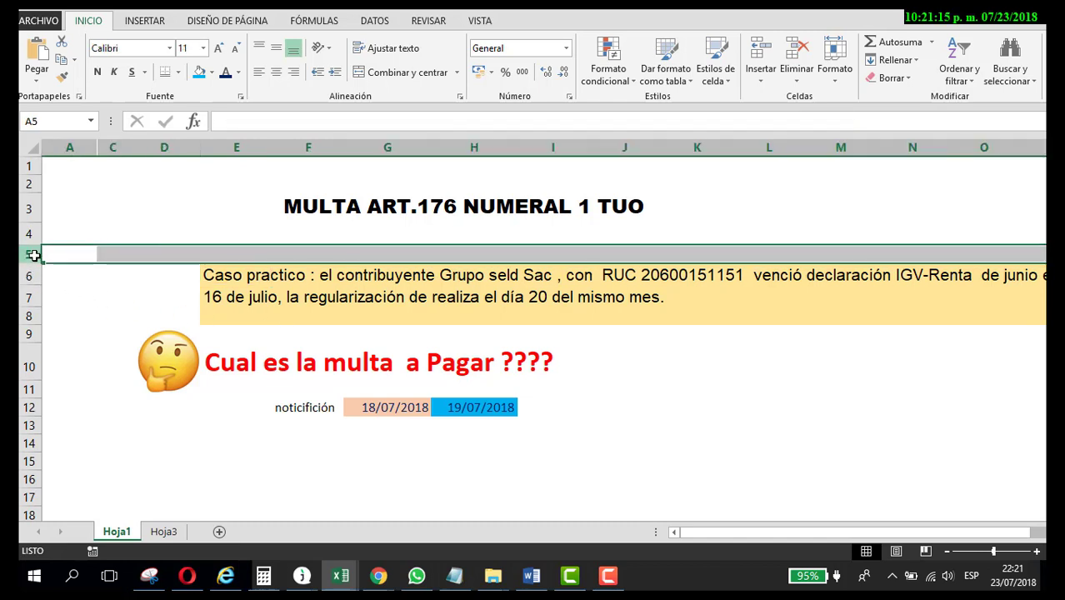